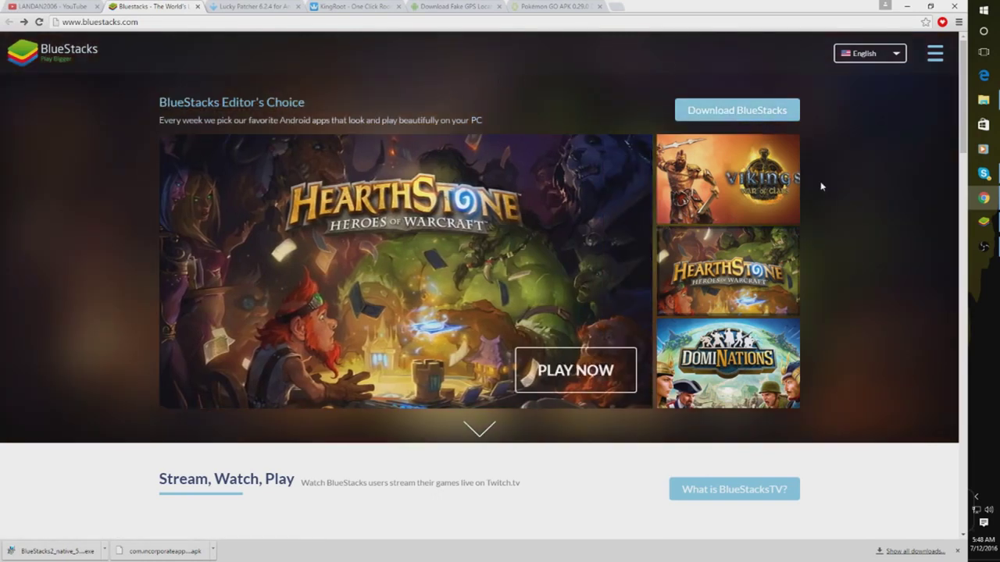
Bring BlueStacks up over the browser, reposition its window, and view the Lucky Patcher 6.2.4 download page.
left_click(984, 222)
left_click_drag(436, 104, 417, 91)
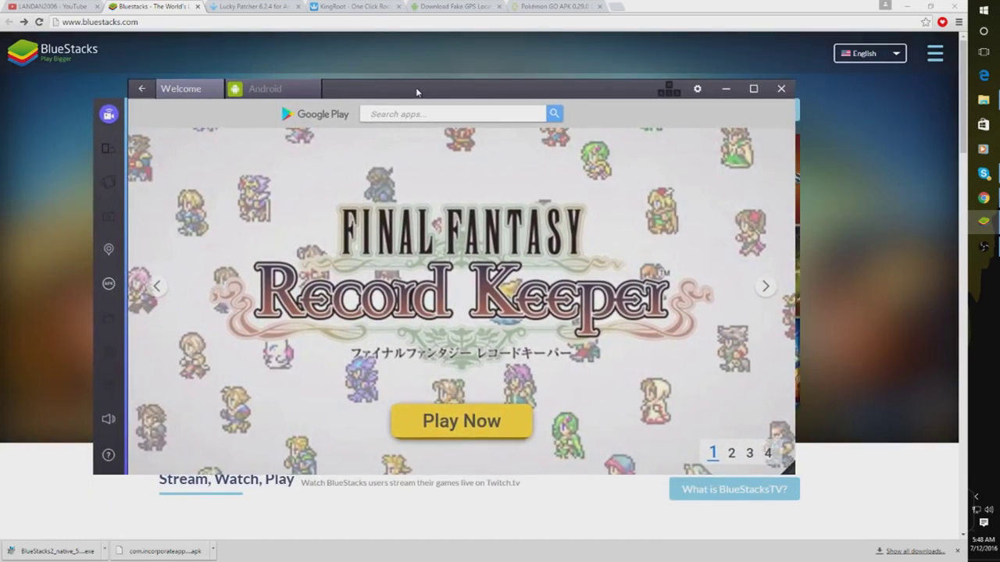
left_click(247, 7)
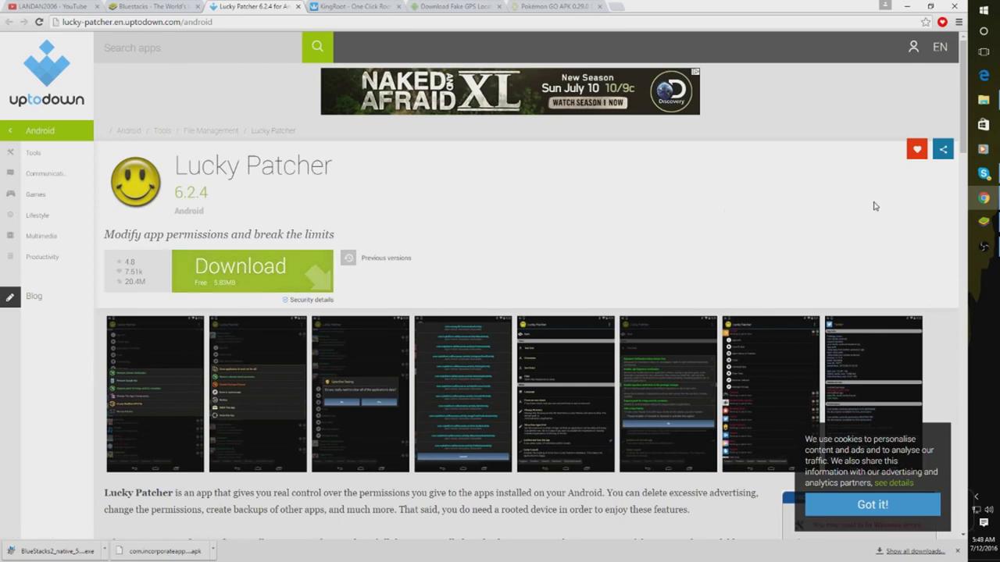
Install lucky-patcher-6-2-4.apk from the Downloads folder into BlueStacks and return to the Android home screen.
mouse_move(994, 226)
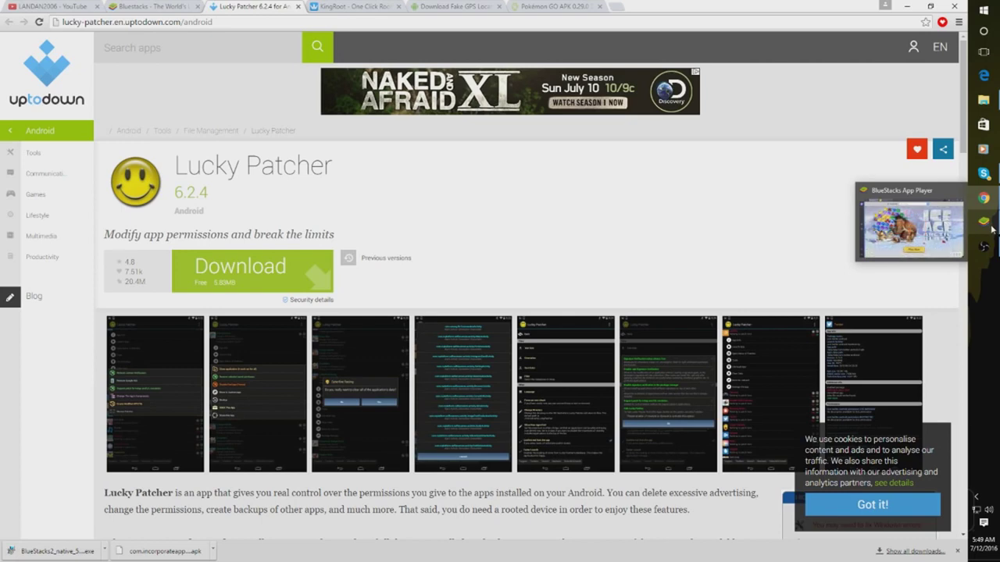
left_click(990, 227)
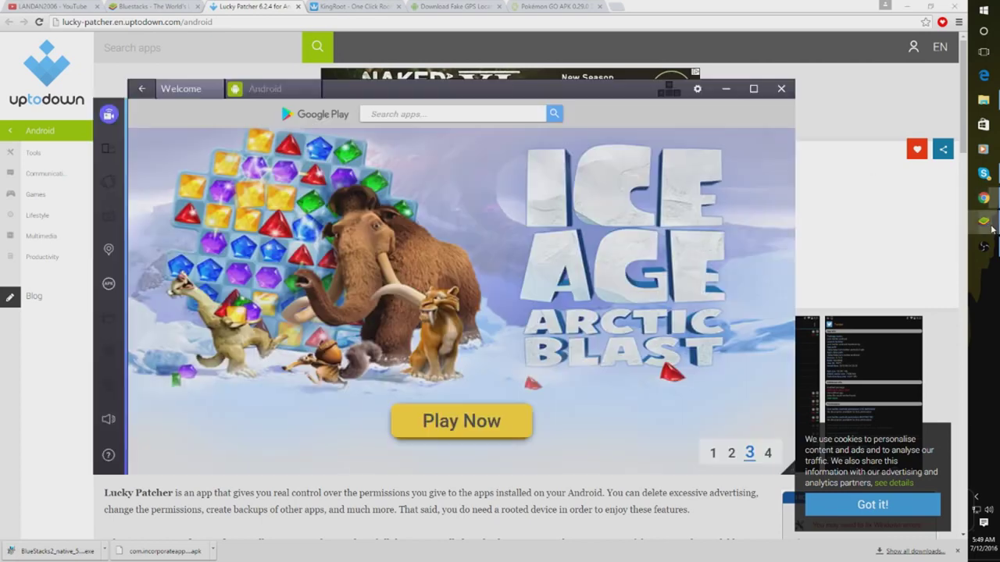
left_click(109, 285)
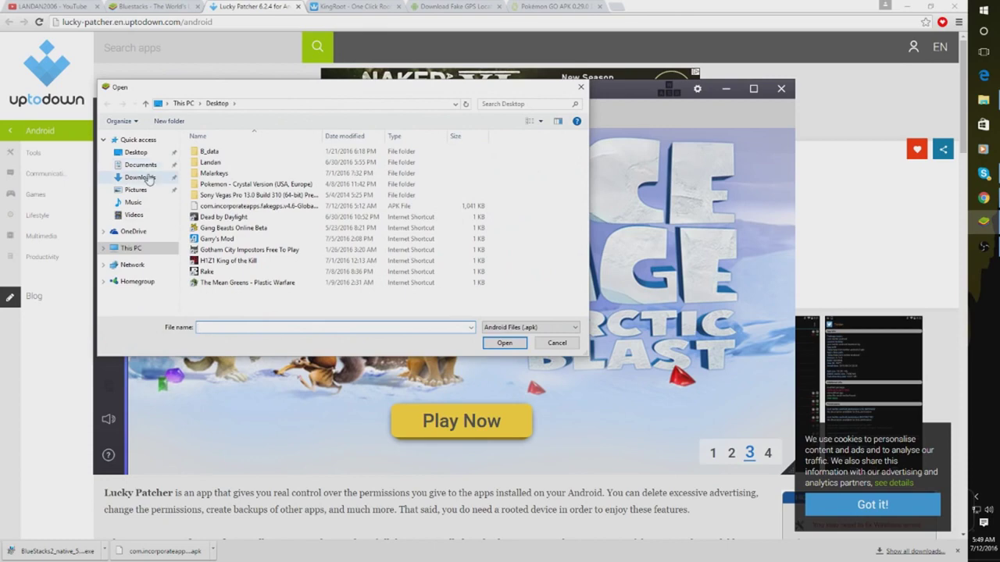
left_click(144, 178)
left_click(238, 174)
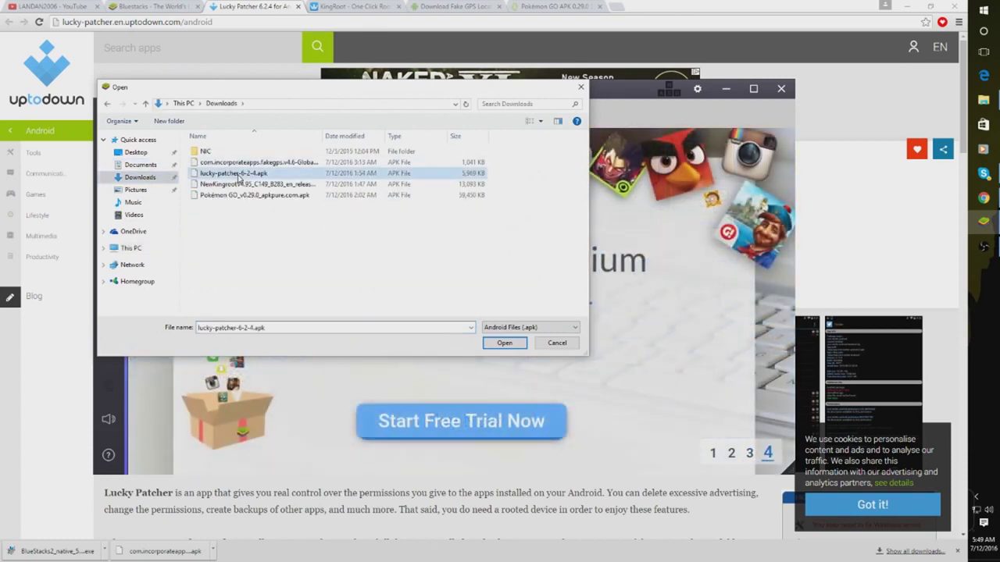
left_click(512, 343)
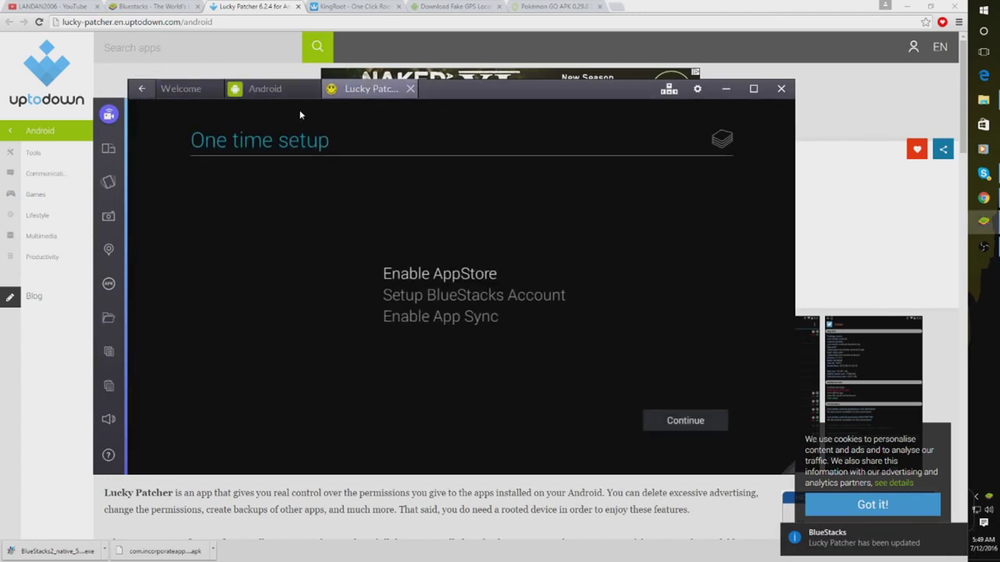
left_click(141, 89)
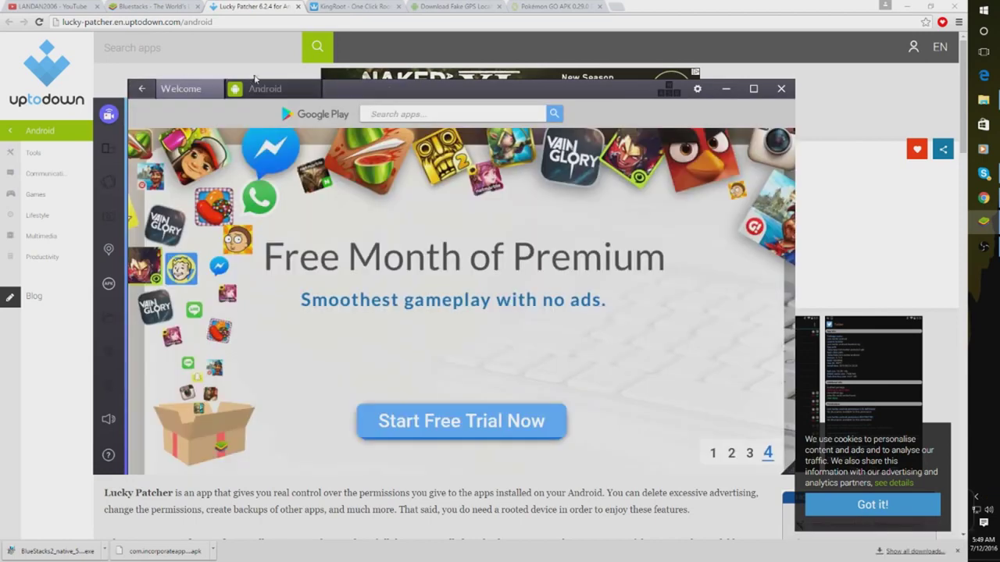
left_click(266, 89)
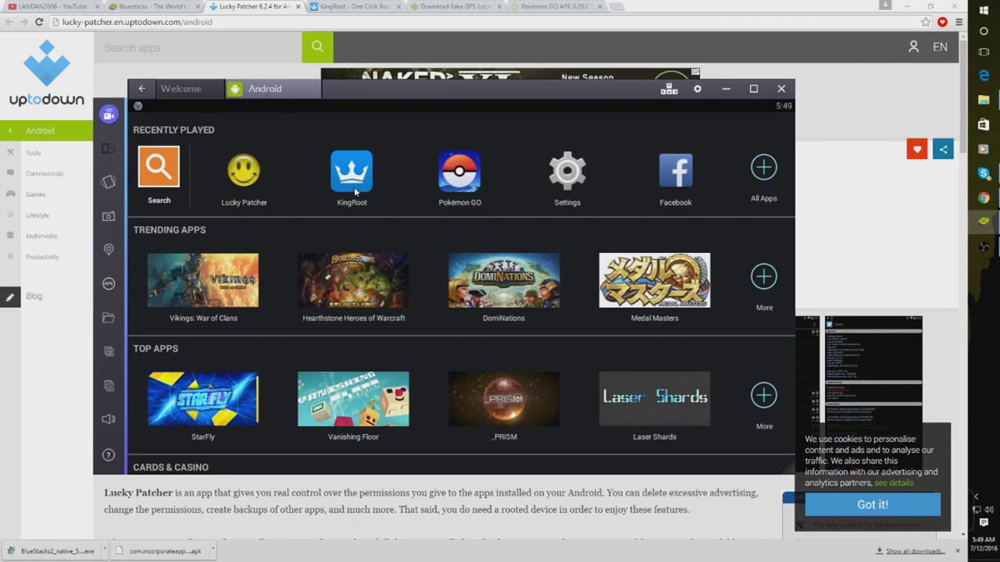
Show the KingRoot website and install the NewKingrootV4.95 APK from the Downloads folder into BlueStacks.
left_click(353, 6)
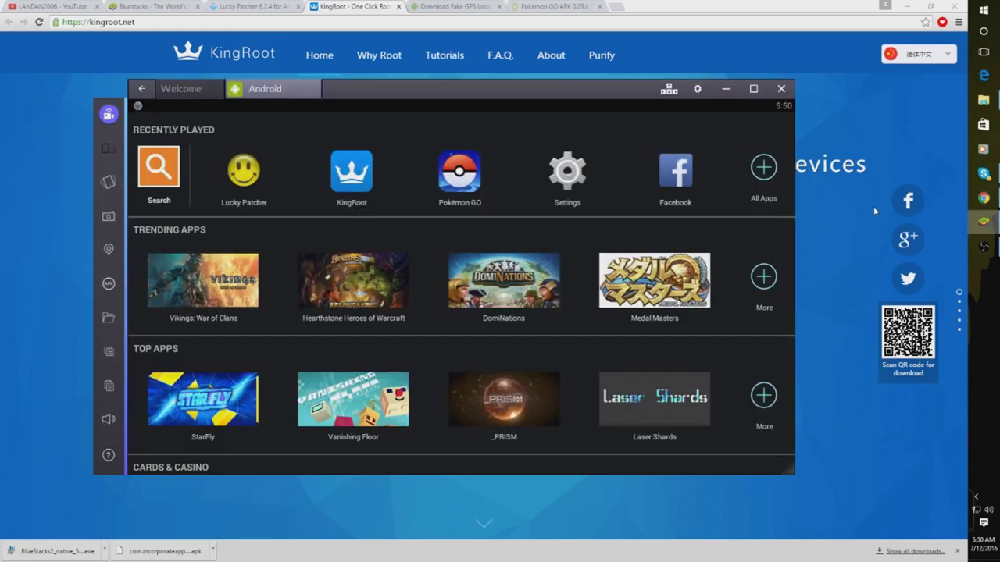
left_click(107, 287)
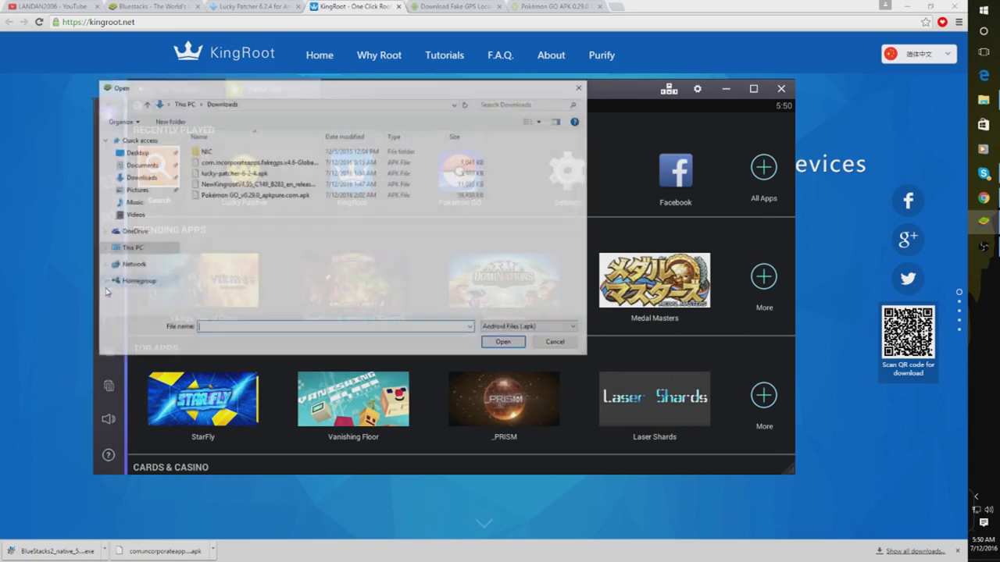
left_click(145, 179)
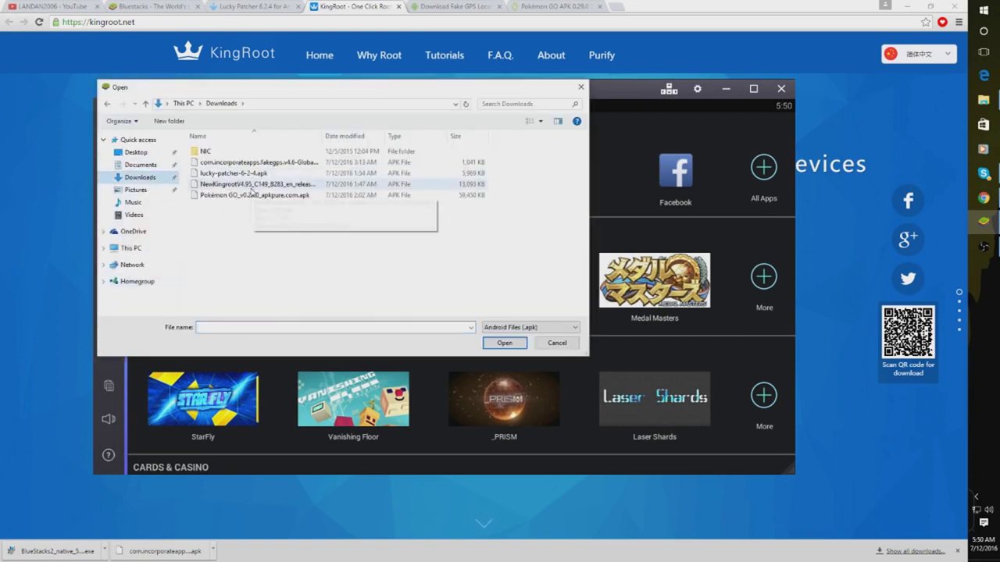
left_click(251, 187)
left_click(505, 343)
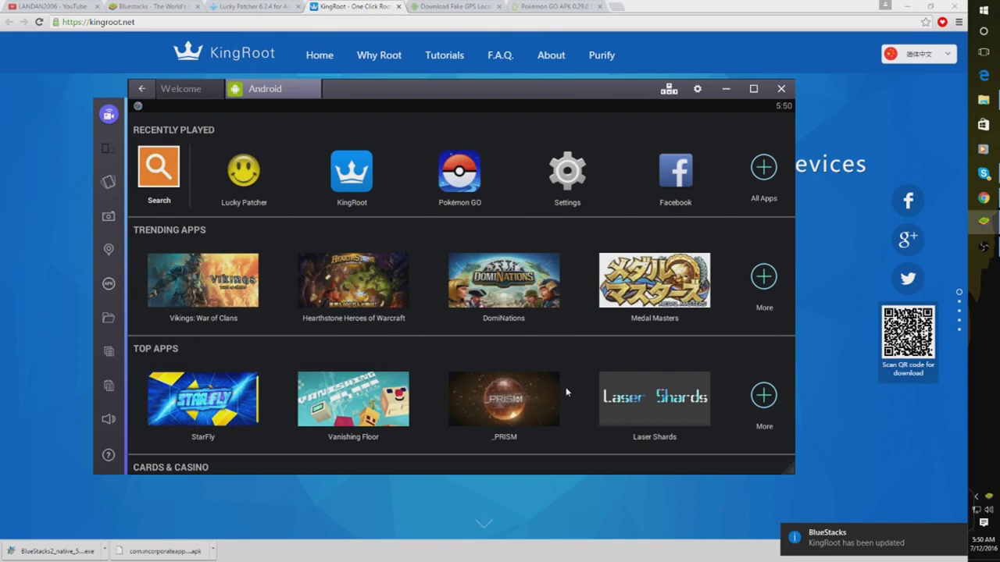
left_click(166, 98)
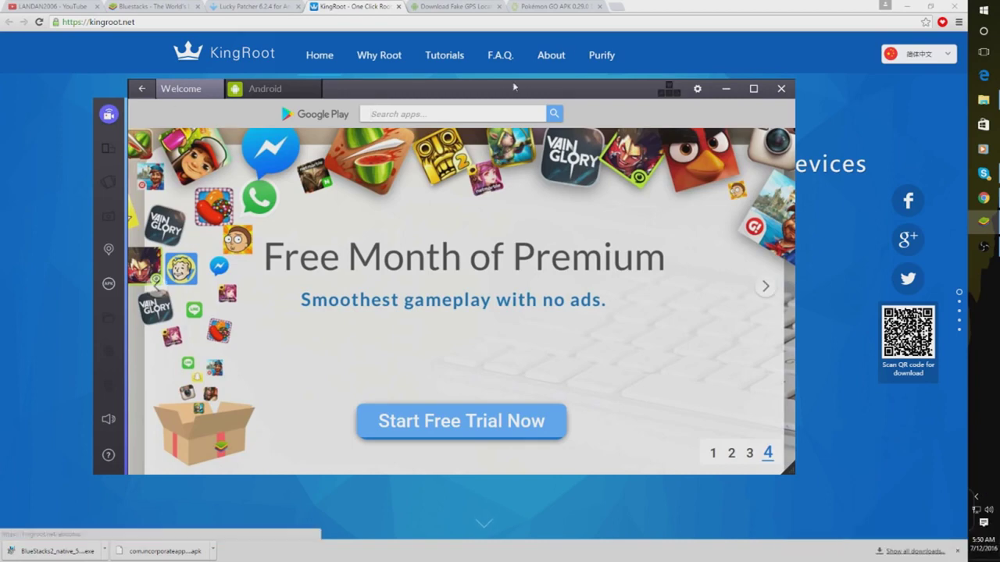
left_click_drag(467, 89, 487, 138)
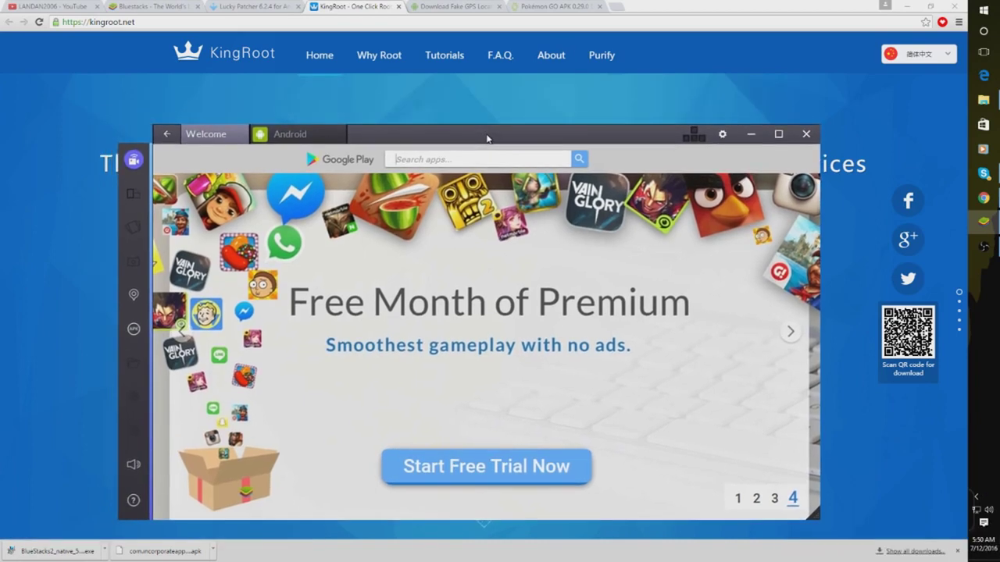
left_click_drag(486, 138, 489, 106)
Generate the direct Dropapk download link for Fake GPS Location Spoofer v4.6 from its GlobalAPK page.
left_click(451, 7)
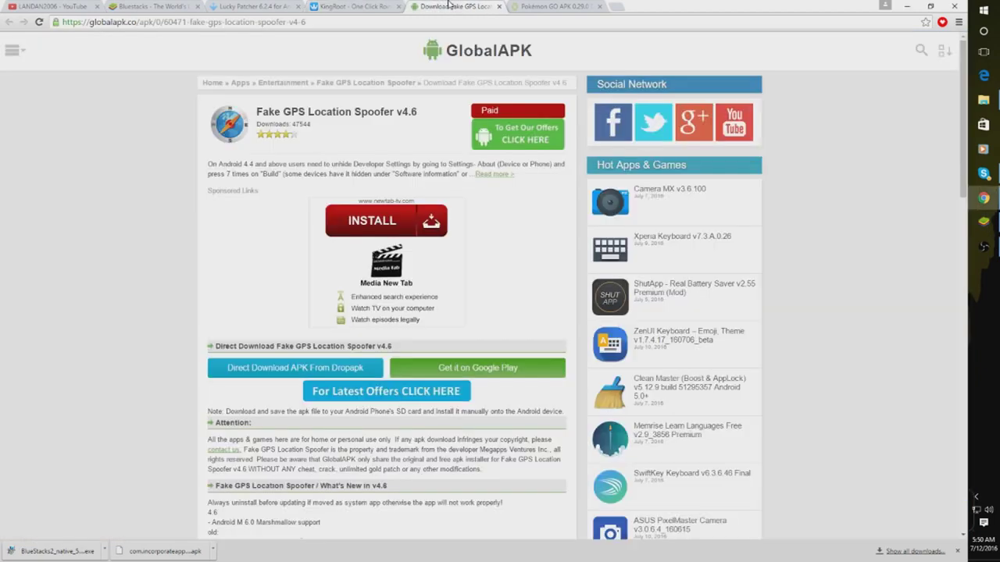
left_click(257, 379)
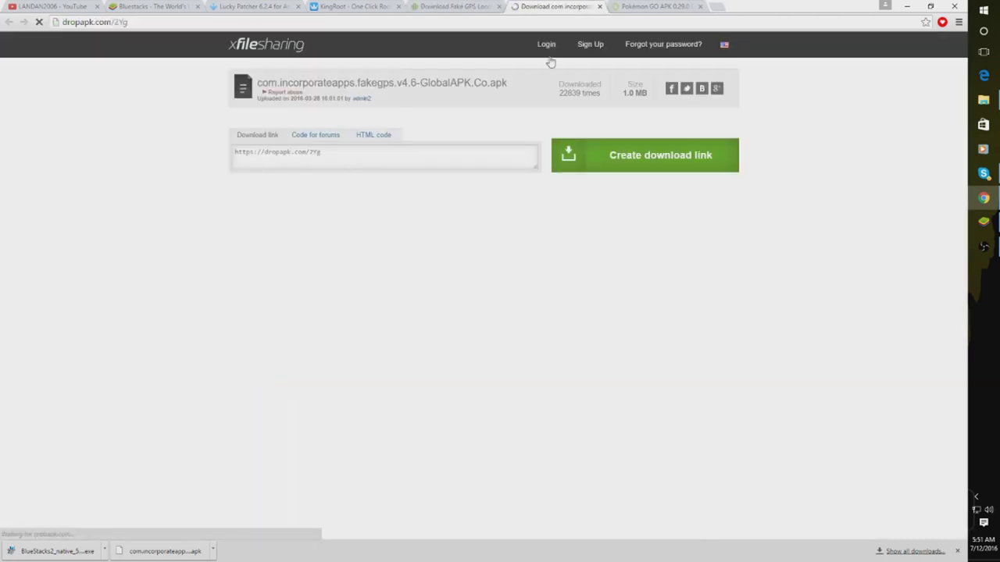
left_click(656, 172)
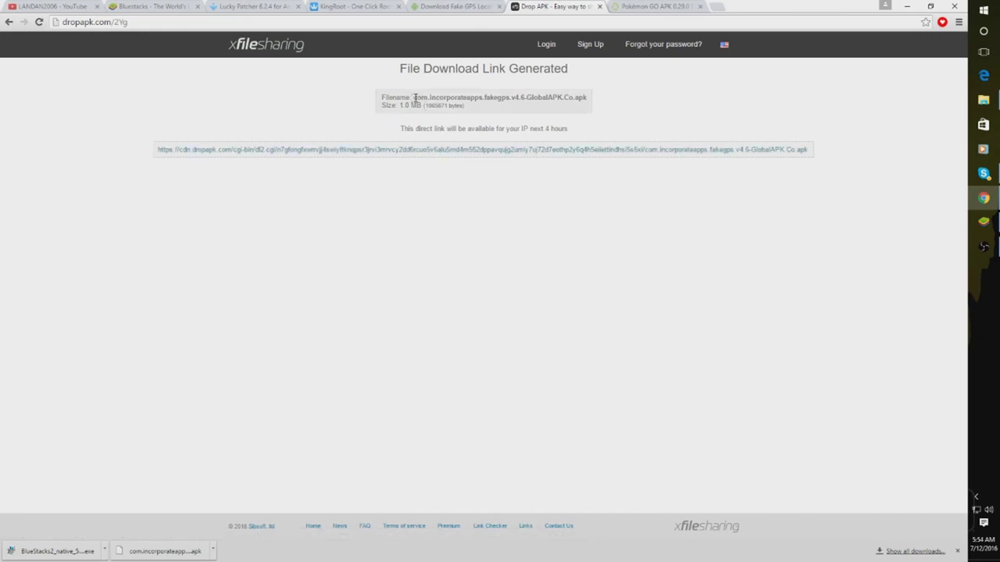
left_click_drag(415, 98, 489, 92)
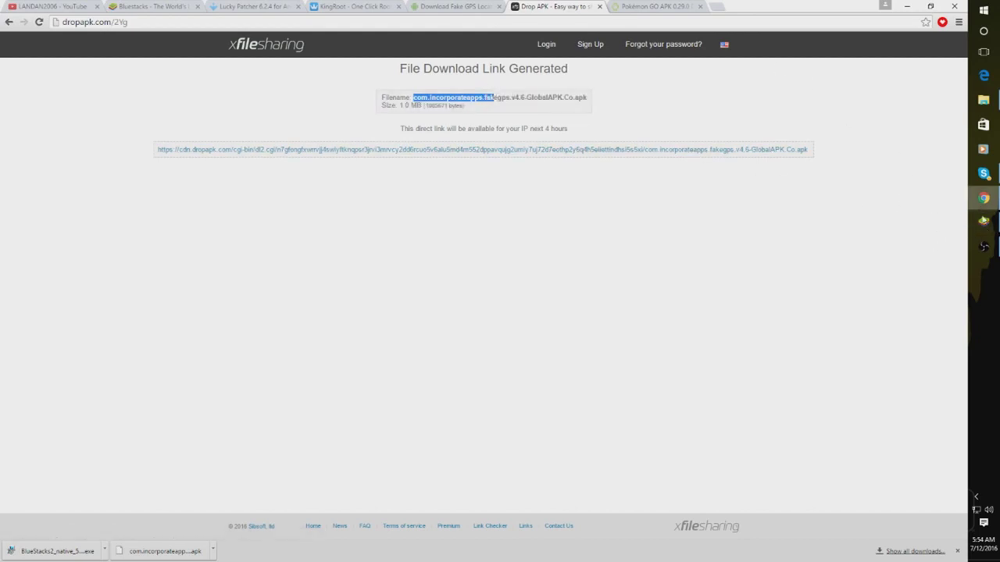
Switch to BlueStacks and view the dialog for importing Windows files into Android, closing it without choosing a file.
left_click(984, 221)
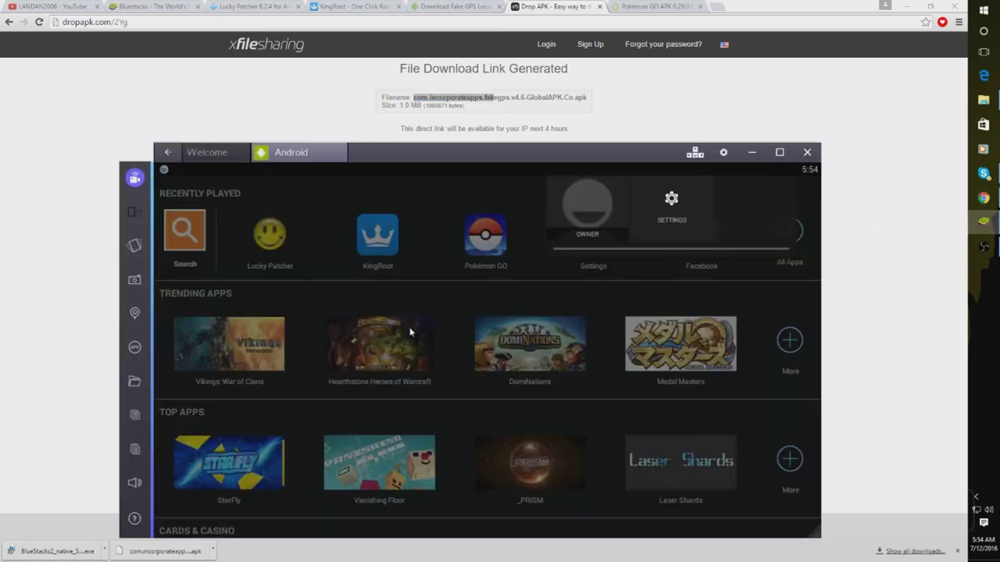
left_click(134, 384)
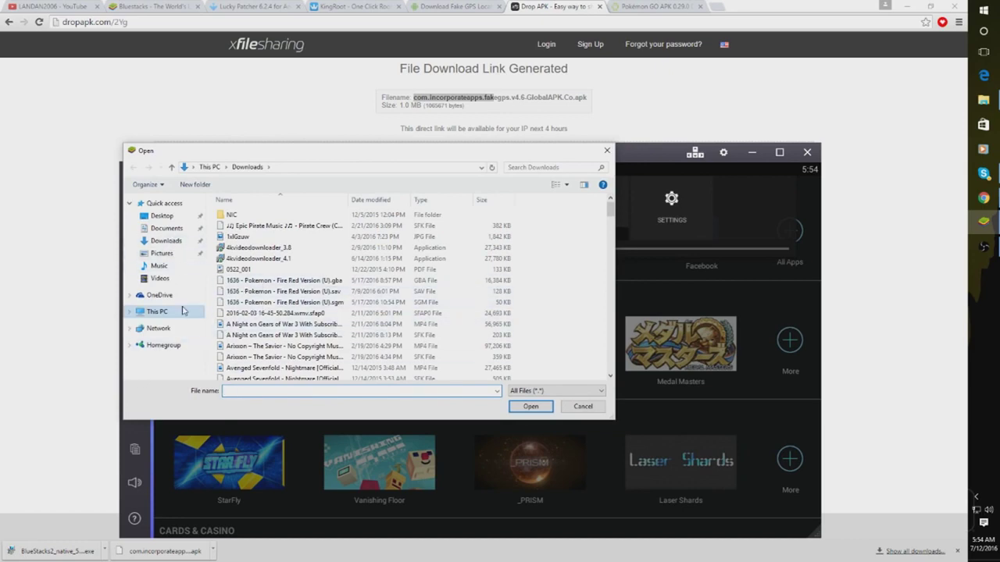
left_click(607, 152)
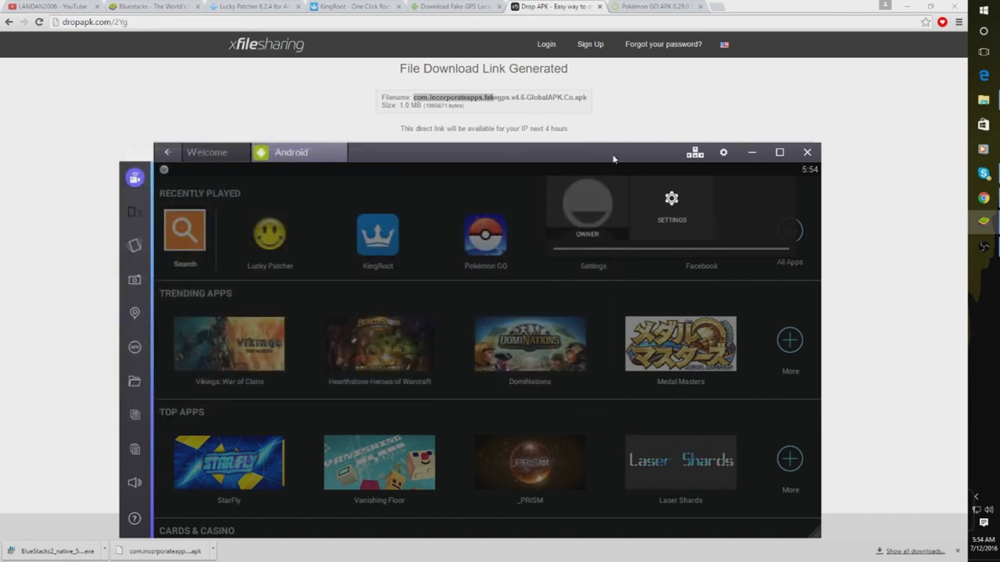
left_click_drag(614, 158, 601, 127)
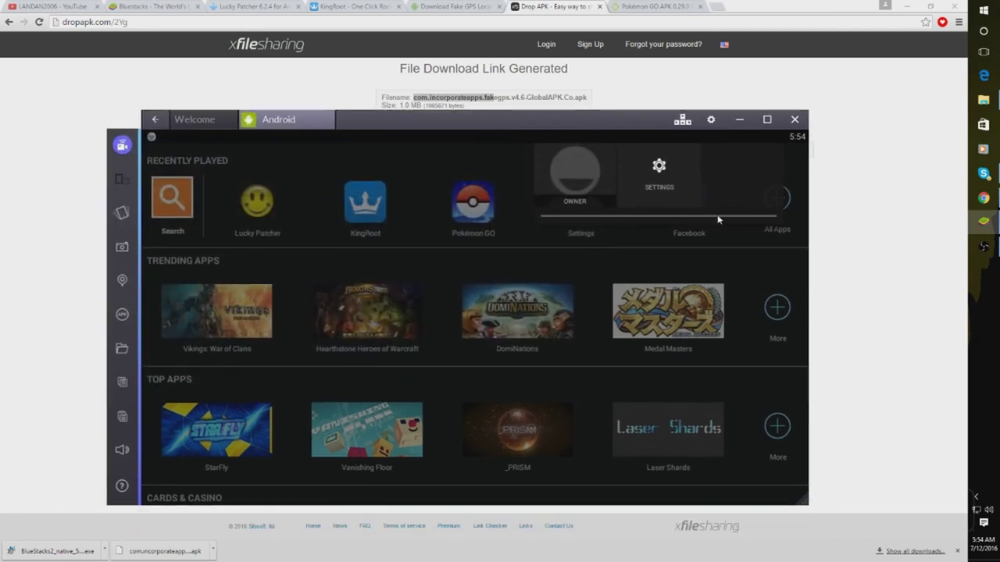
Open Lucky Patcher and use Rebuild & Install to browse to the /storage/sdcard/windows/BstSharedFolder folder.
left_click(252, 204)
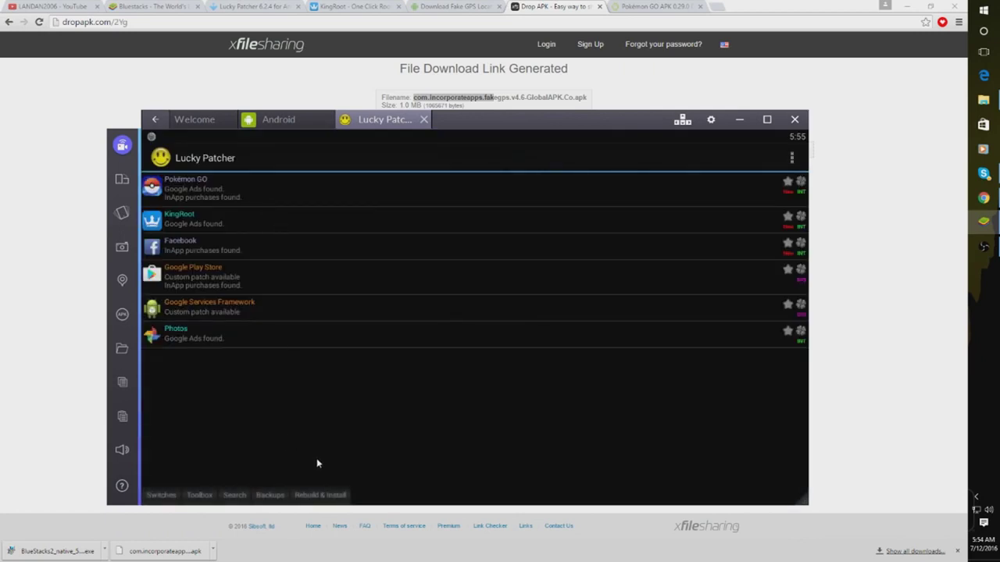
left_click(321, 494)
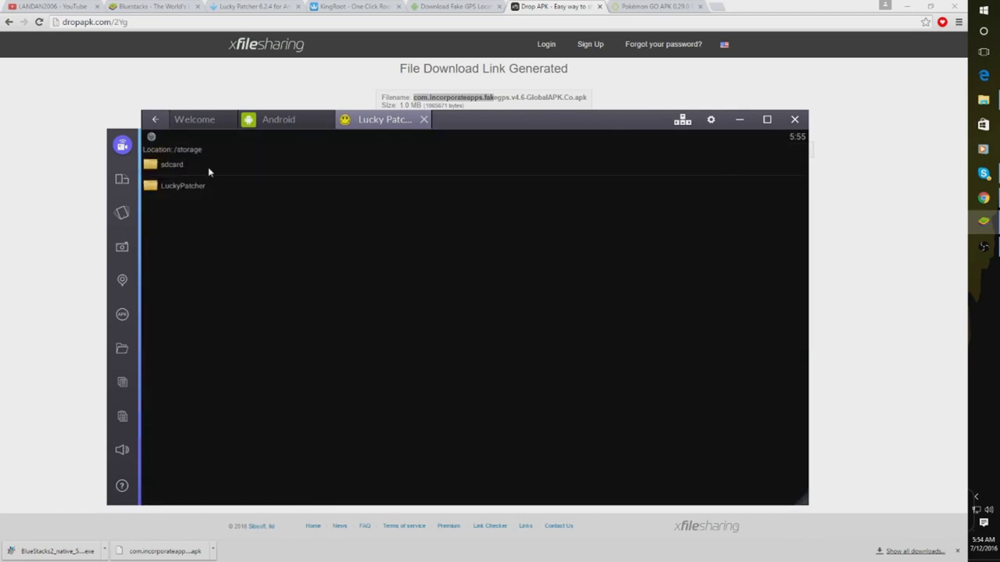
left_click(171, 167)
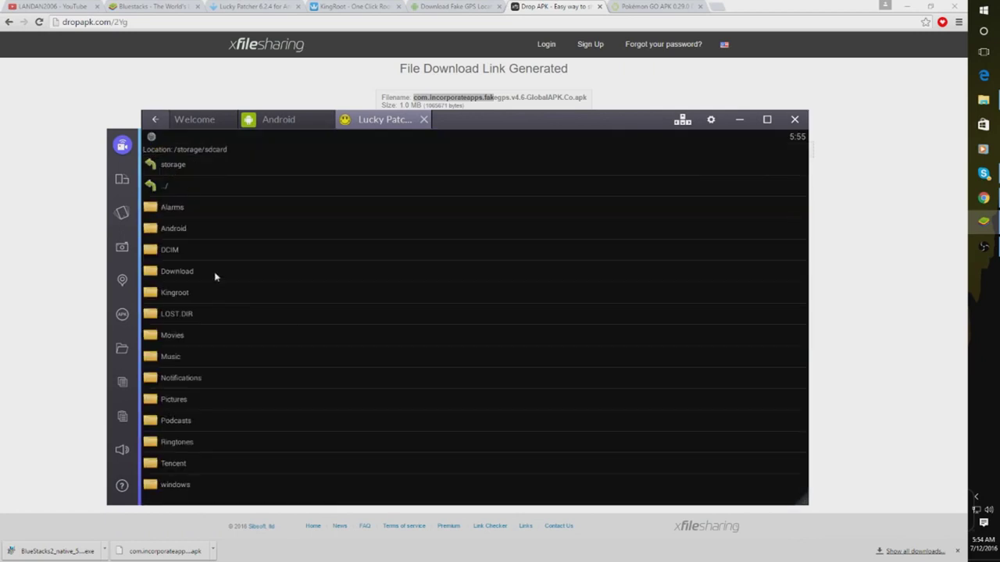
left_click(173, 486)
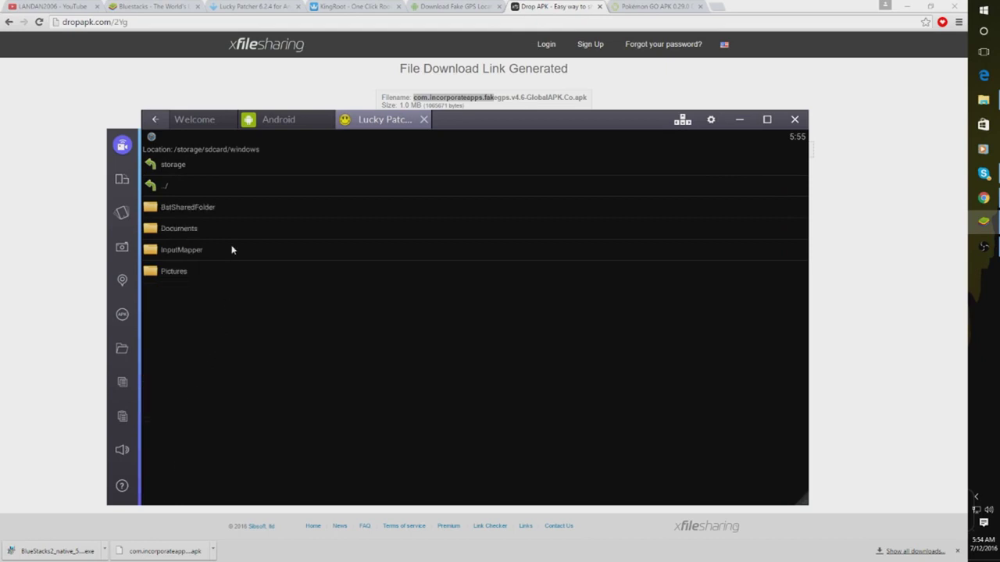
left_click(202, 207)
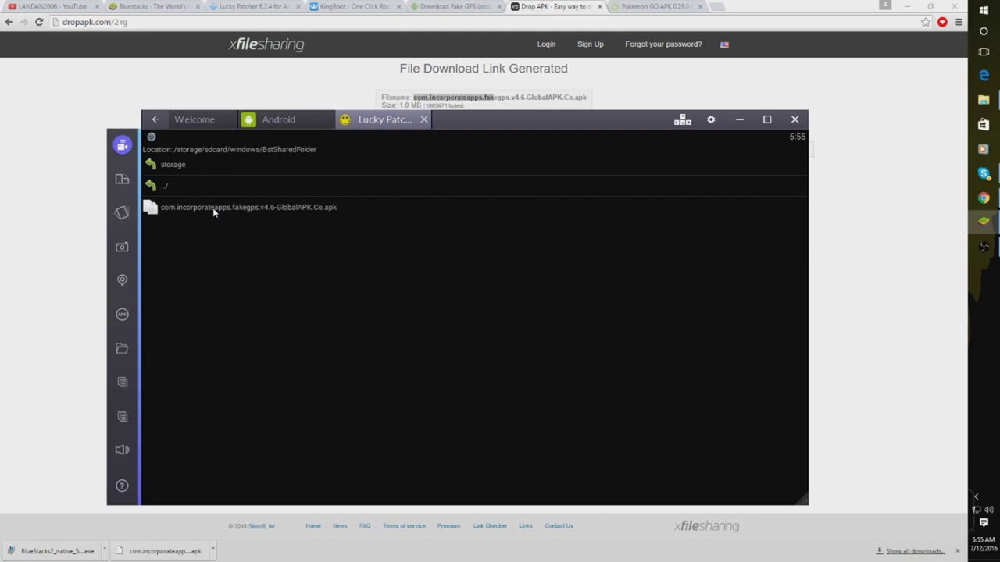
Install com.incorporateapps.fakegps.v4.6-GlobalAPK.Co.apk as a system app and confirm the choice.
left_click(214, 210)
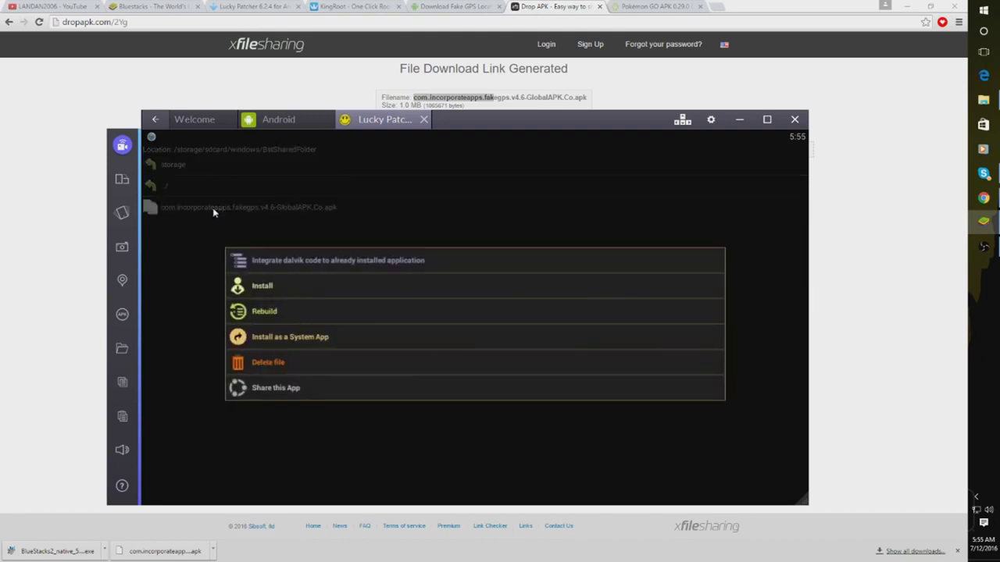
left_click(303, 341)
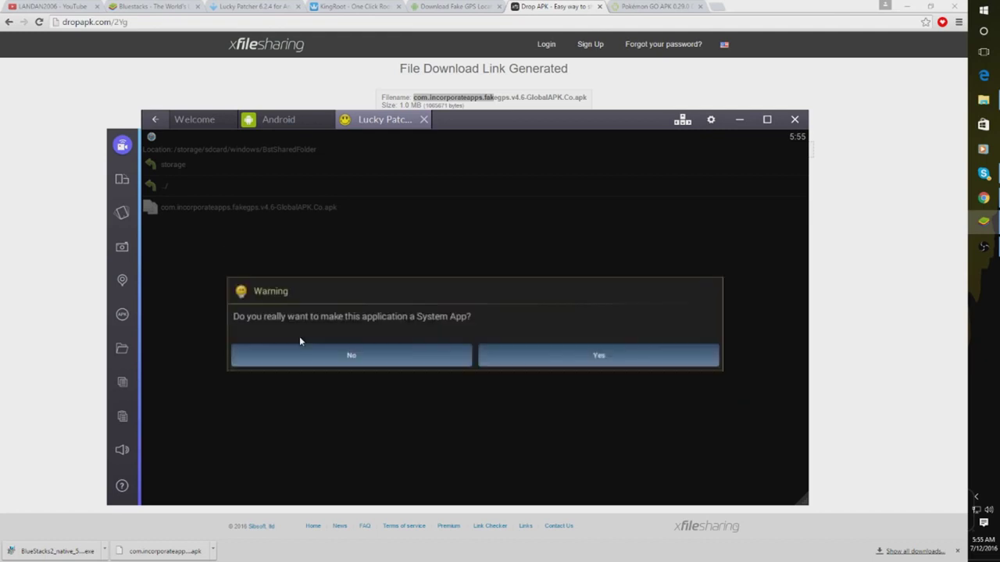
left_click(498, 356)
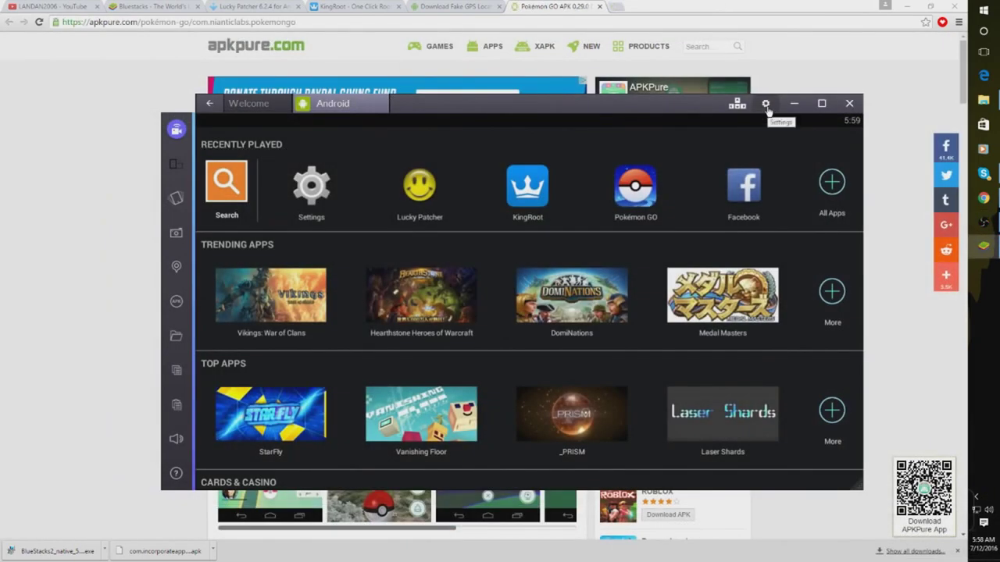
Restart the BlueStacks Android plugin.
left_click(766, 104)
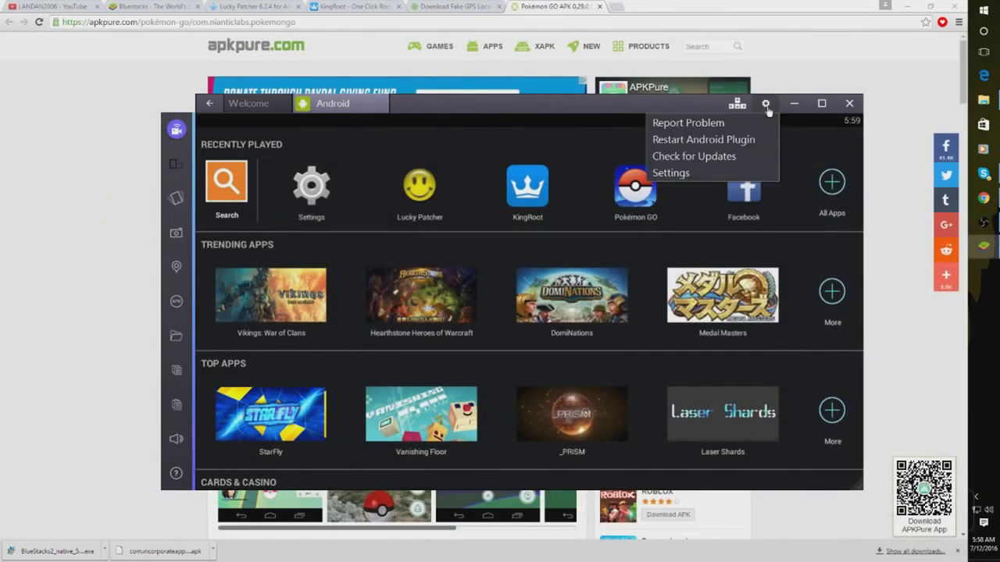
left_click(692, 142)
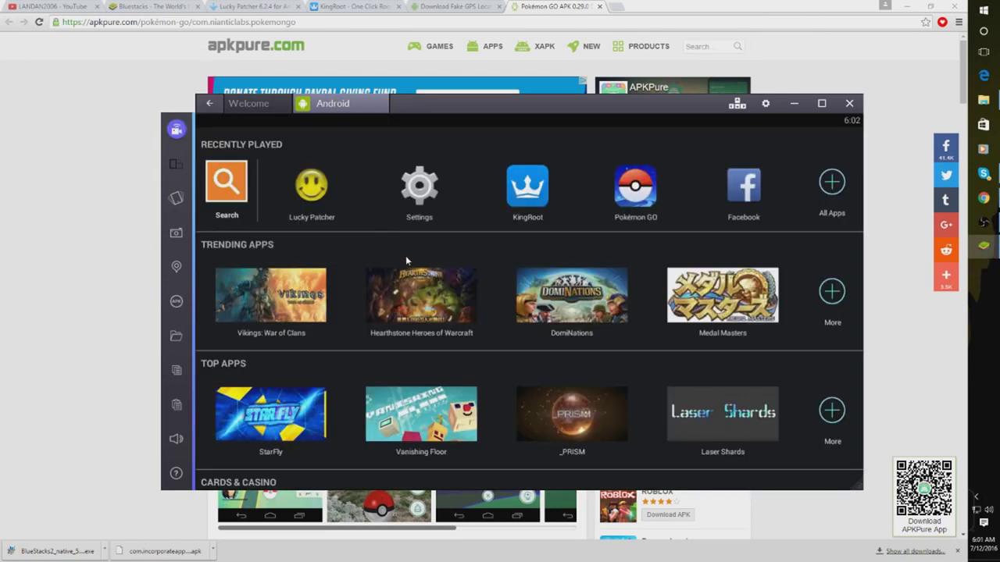
Open Lucky Patcher and install com.incorporateapps.fakegps.v4.6-GlobalAPK.Co.apk from the Desktop folder into BlueStacks.
left_click(315, 202)
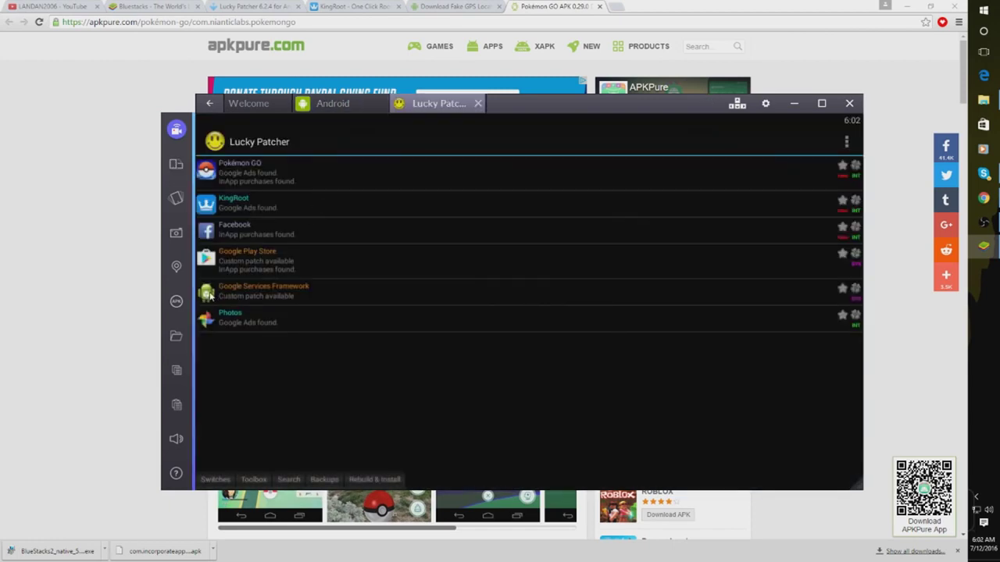
left_click(177, 301)
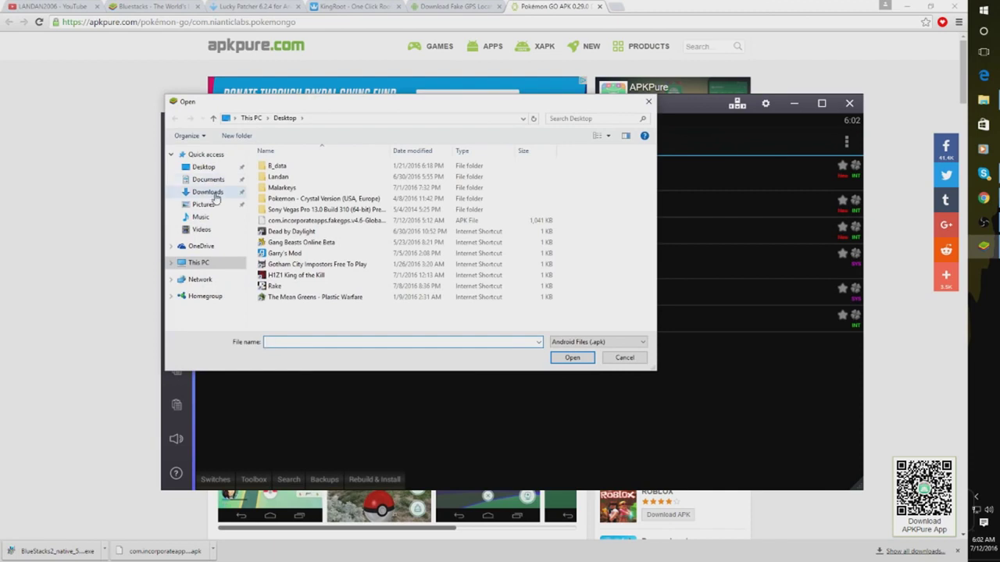
left_click(203, 167)
left_click(299, 223)
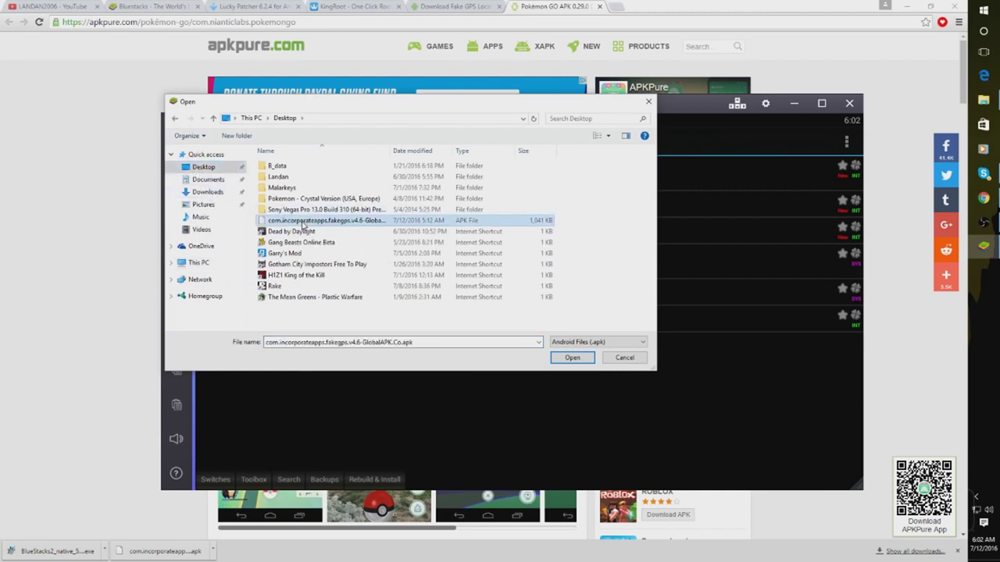
left_click(573, 358)
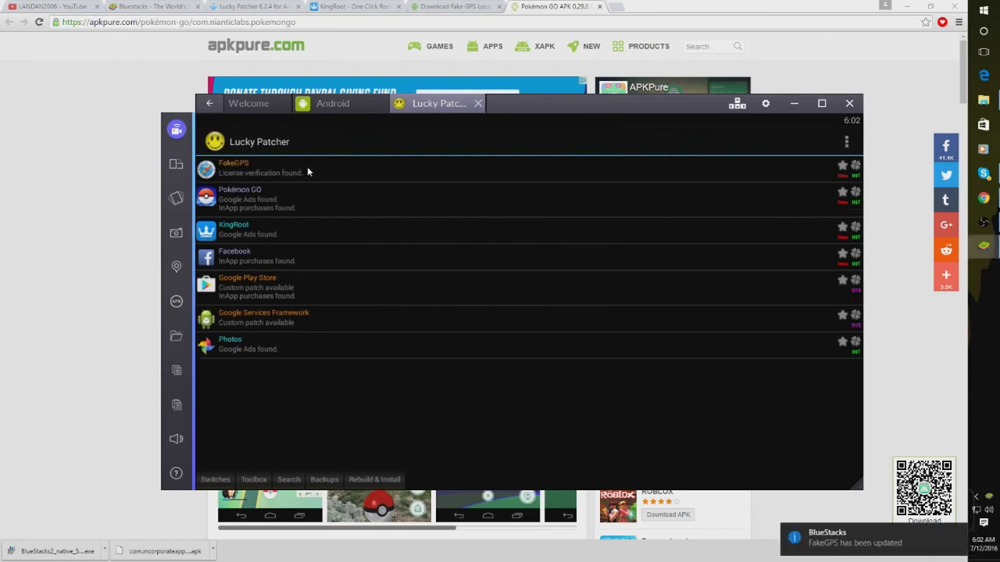
Launch FakeGPS from its entry in Lucky Patcher and dismiss the operating instructions.
left_click(307, 167)
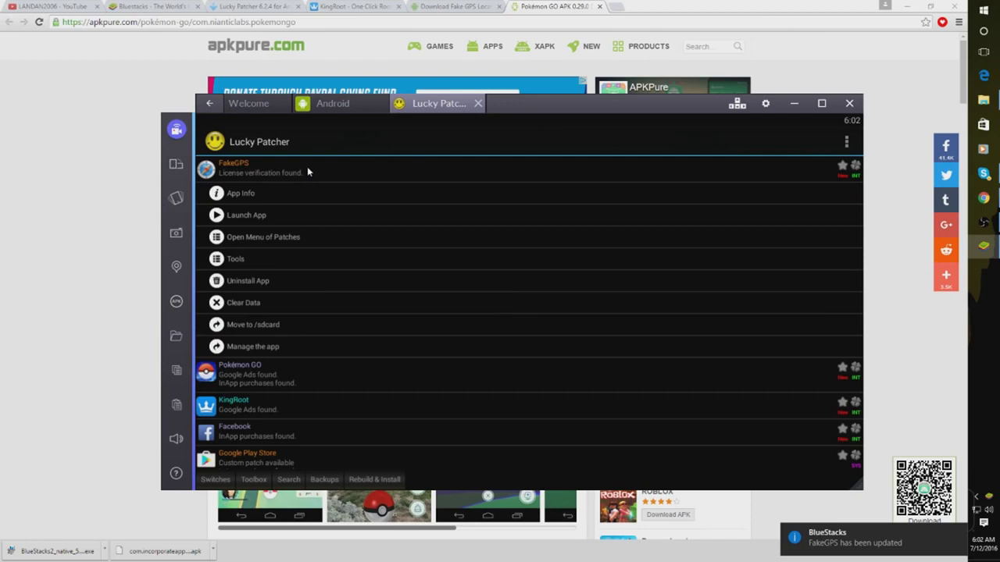
left_click(239, 216)
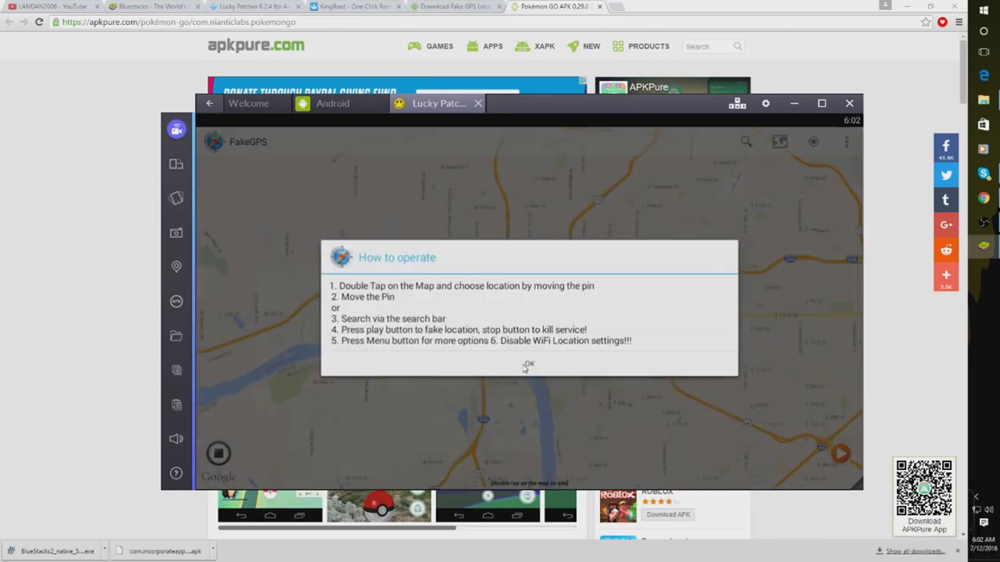
left_click(527, 364)
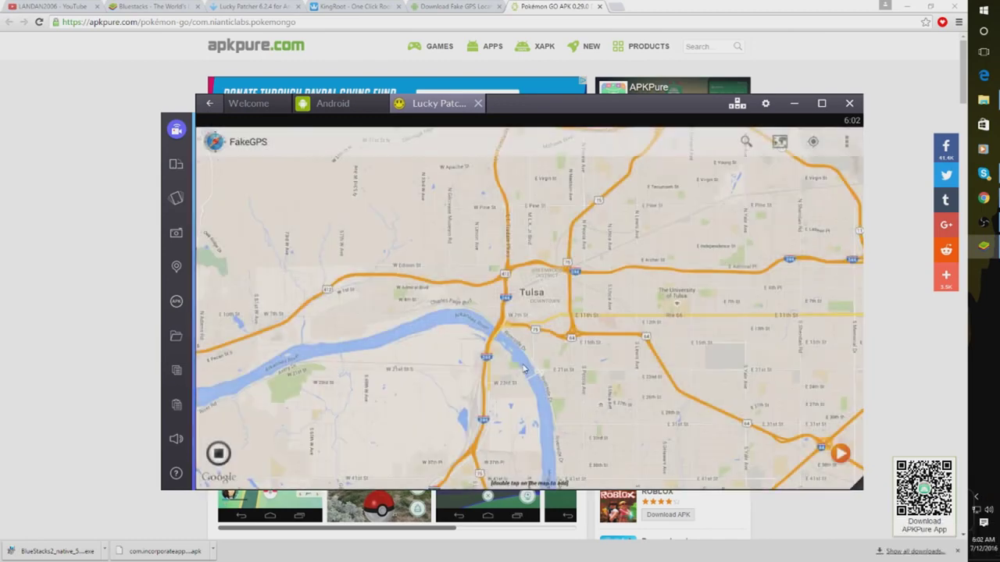
Enable Expert Mode in the FakeGPS settings, confirm the prompt and leave the settings.
left_click(846, 144)
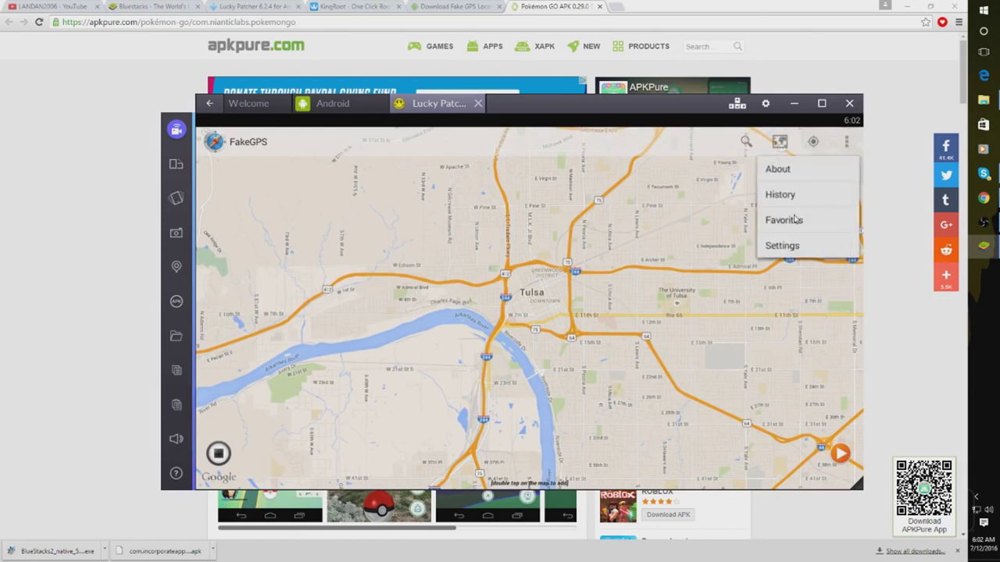
left_click(788, 246)
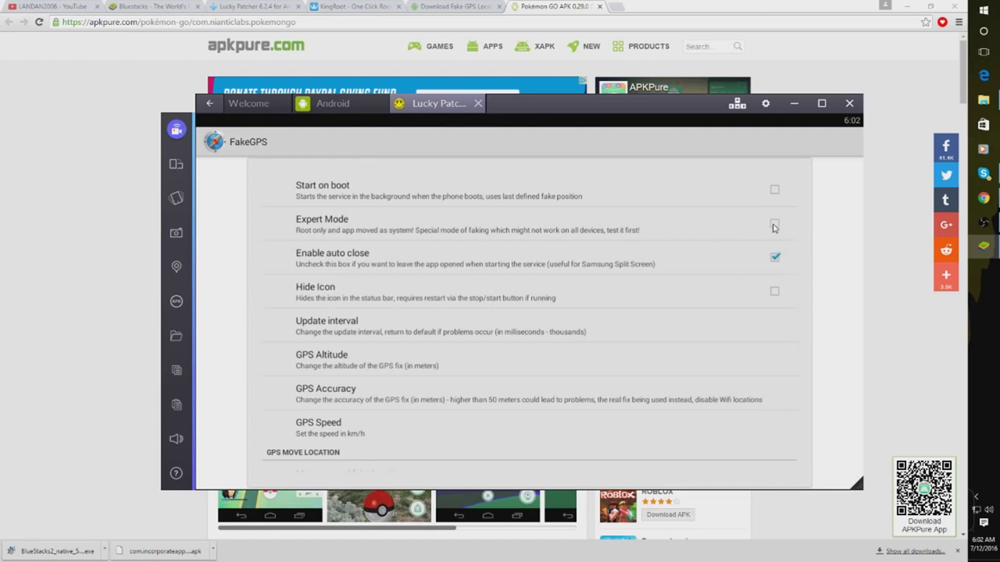
left_click(774, 227)
left_click(550, 368)
left_click(209, 104)
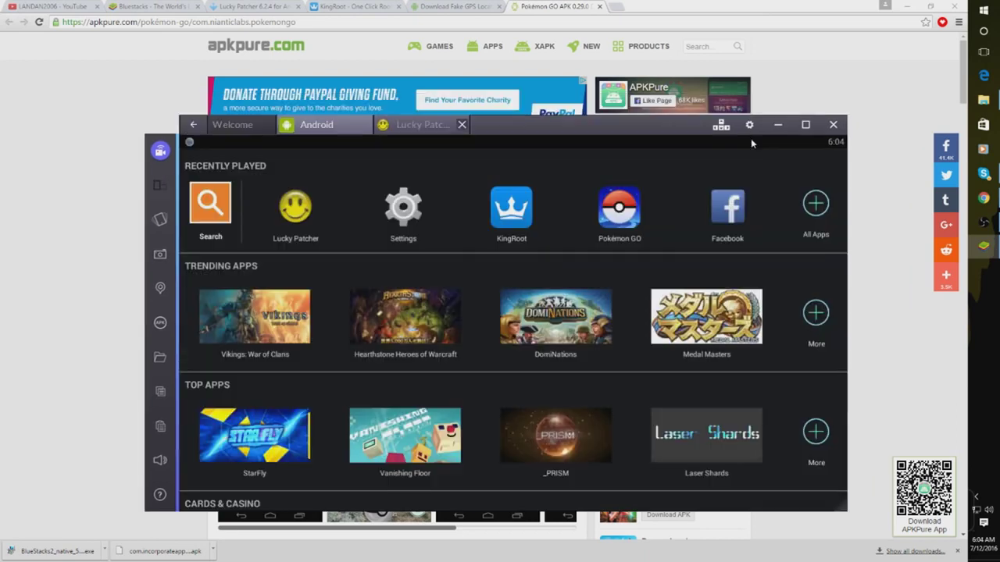
Open the location mode options in the BlueStacks Android settings.
left_click(748, 127)
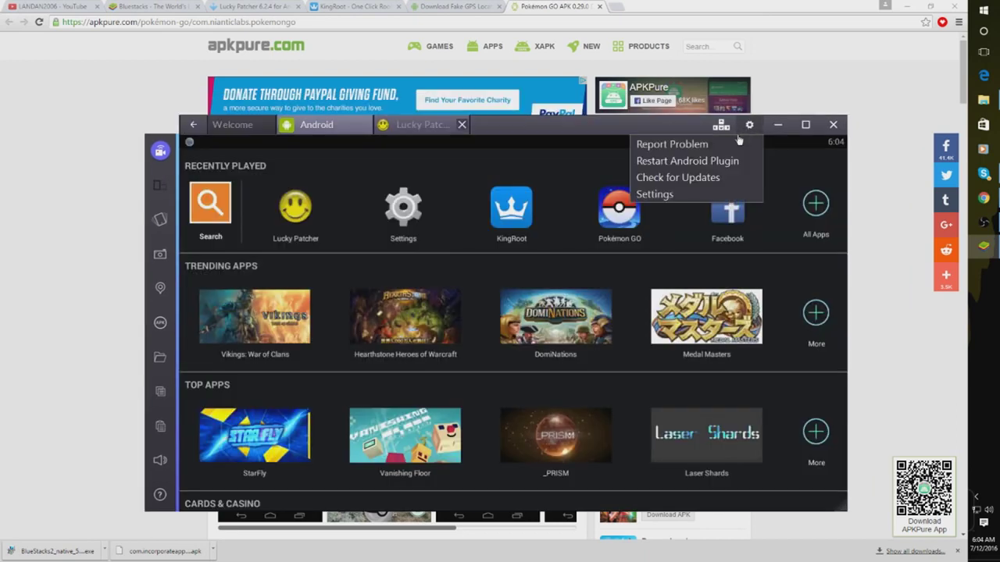
left_click(660, 195)
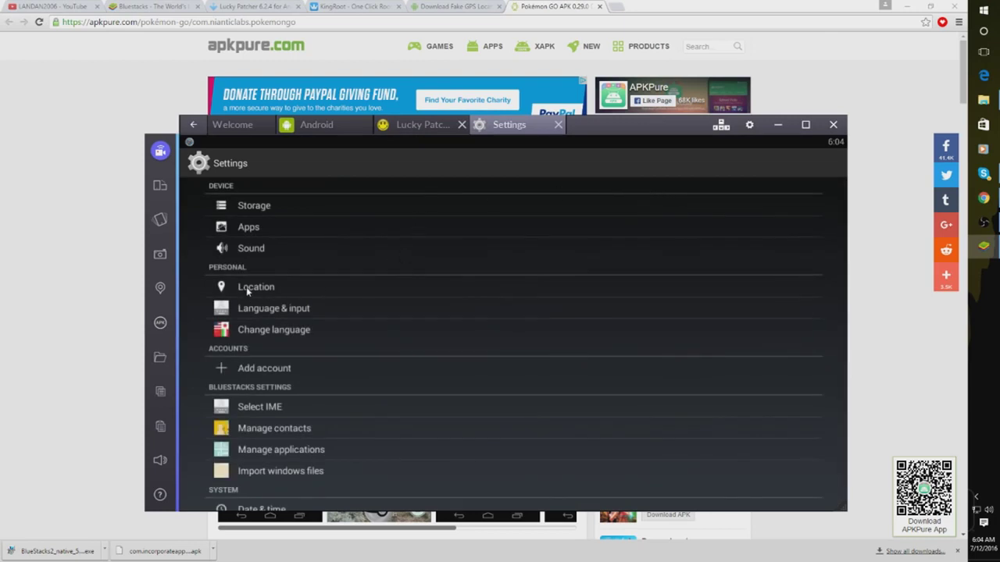
left_click(246, 287)
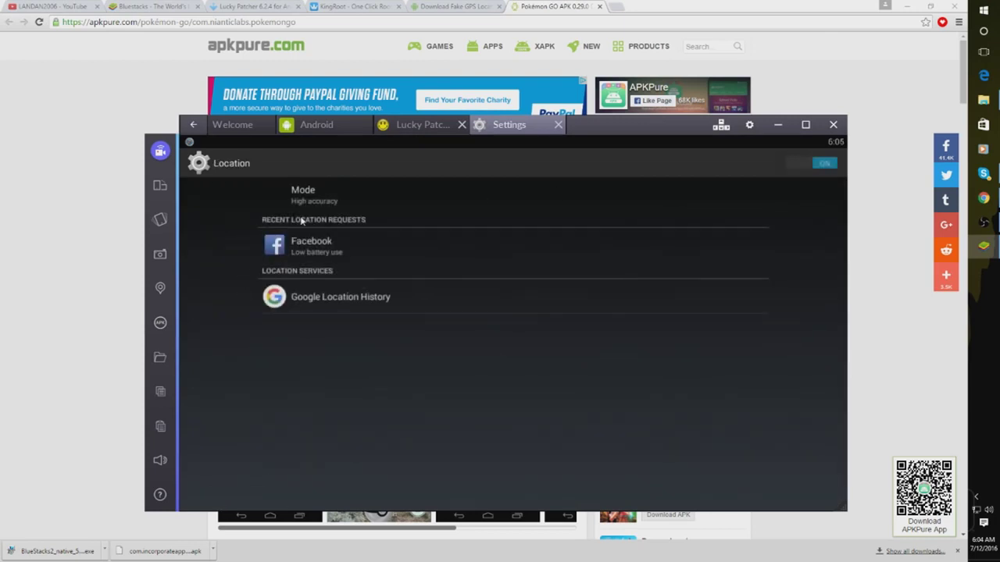
left_click(308, 199)
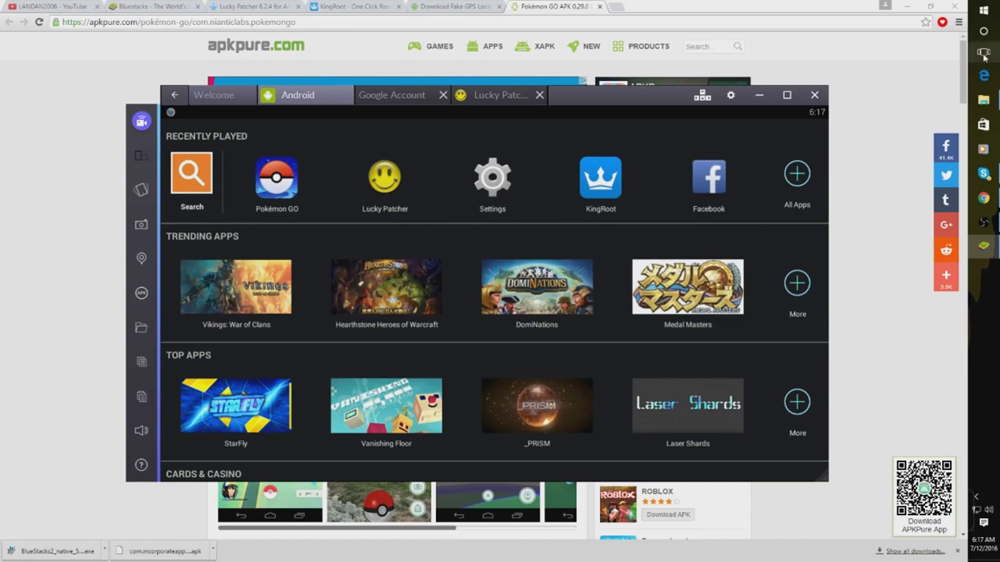
Check in the Windows location privacy settings that location for this device is turned off, and close Settings.
left_click(984, 12)
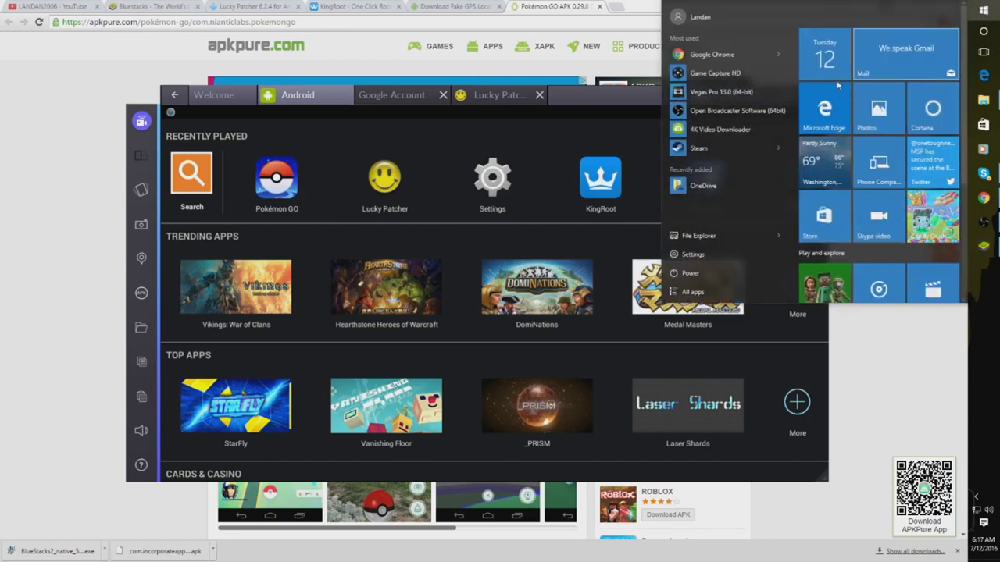
left_click(693, 255)
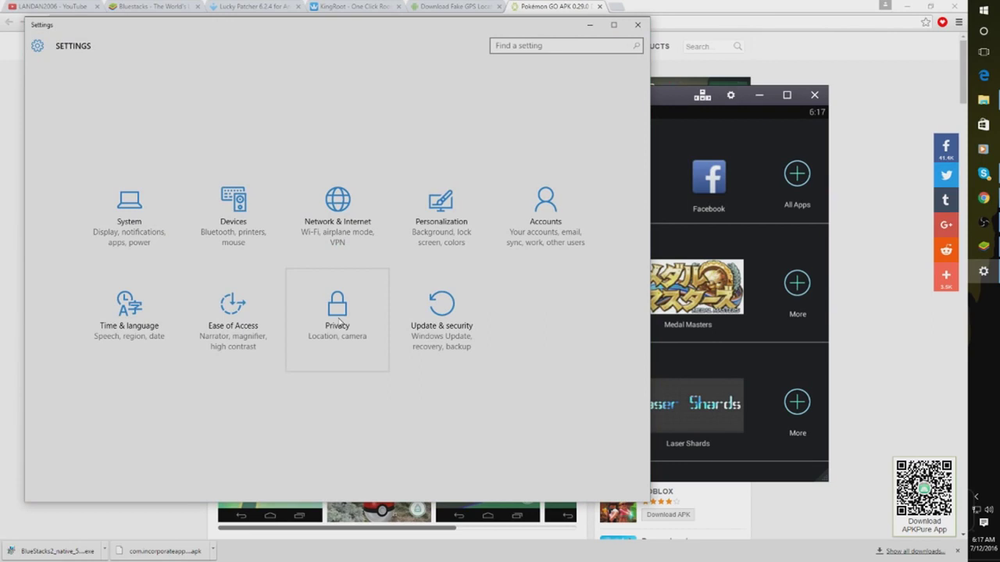
left_click(338, 321)
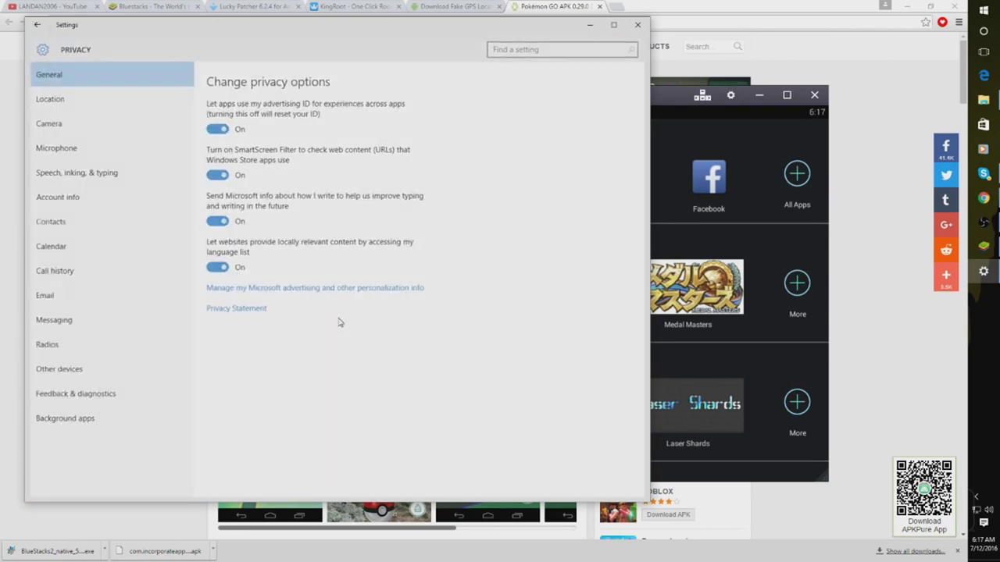
left_click(62, 97)
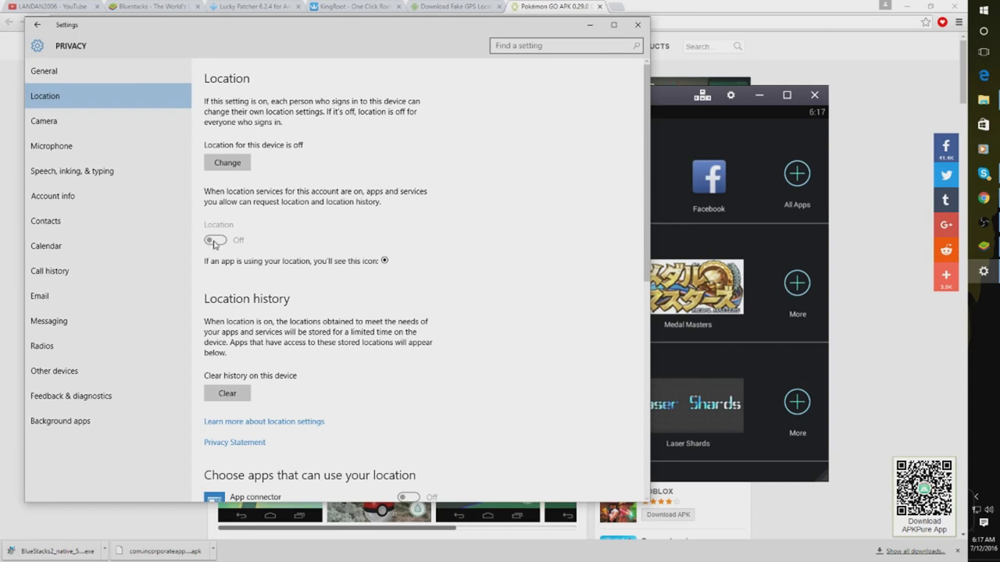
left_click(225, 164)
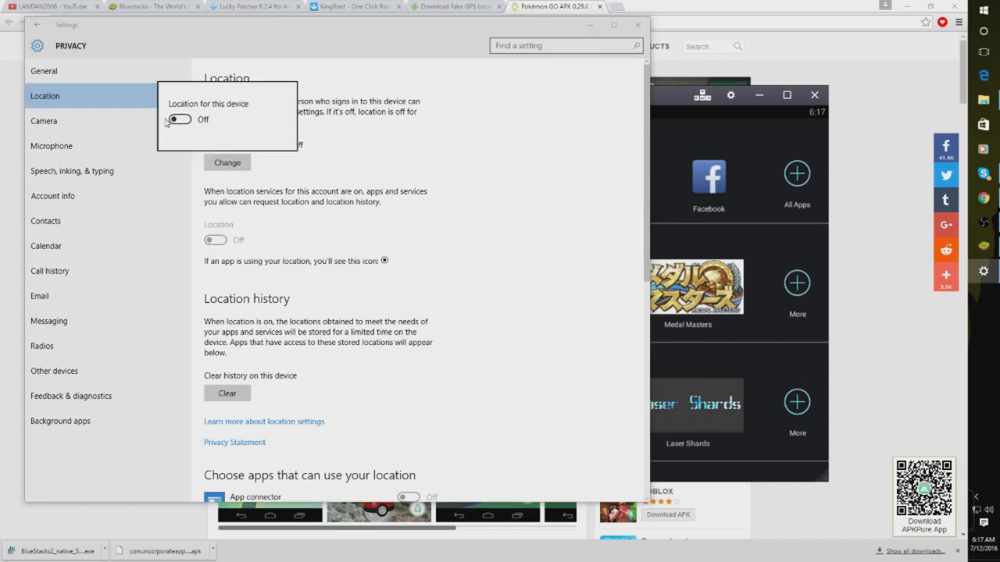
left_click(350, 176)
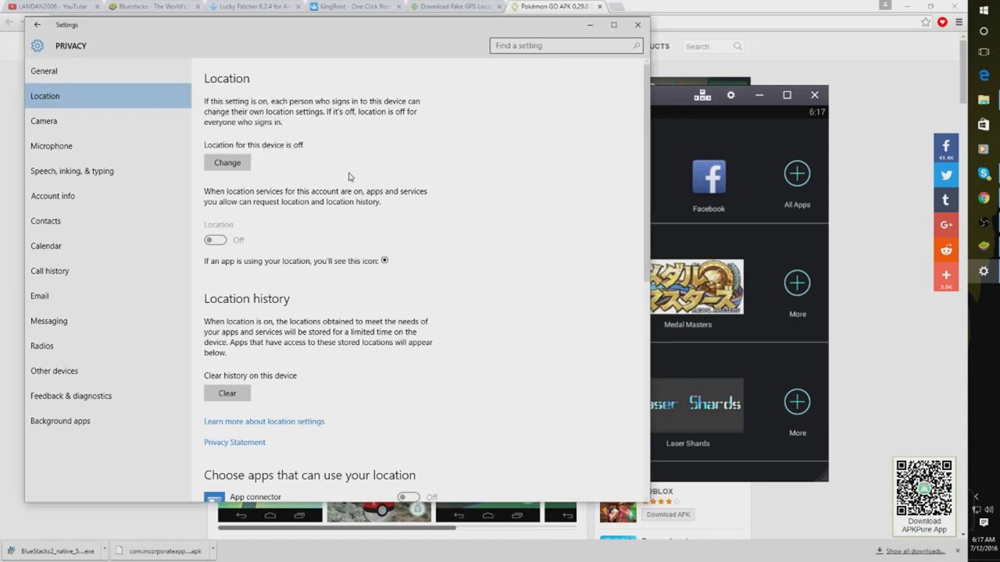
left_click(638, 26)
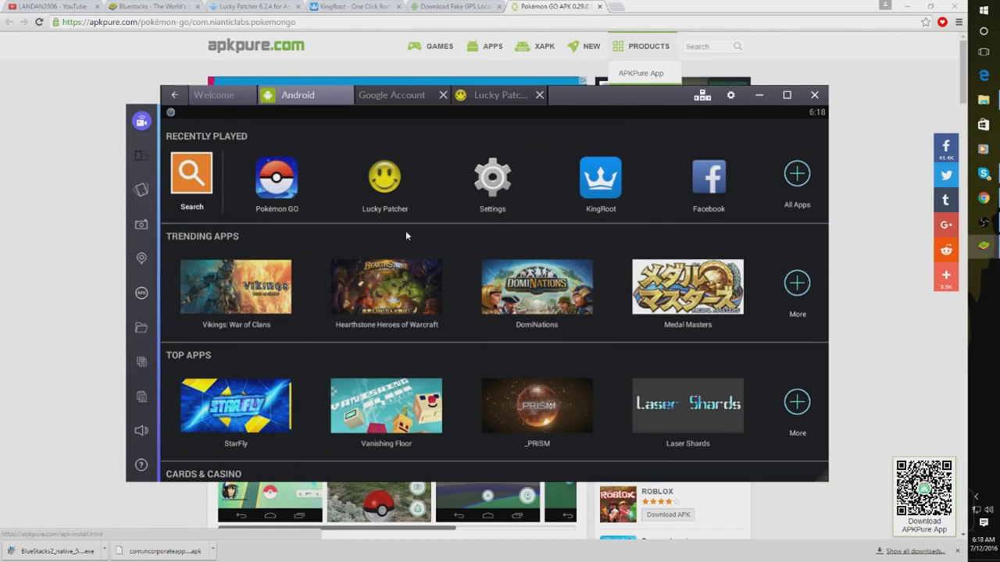
Launch FakeGPS through Lucky Patcher, place the pin near Federal St in downtown Dallas and start faking that location.
left_click(375, 188)
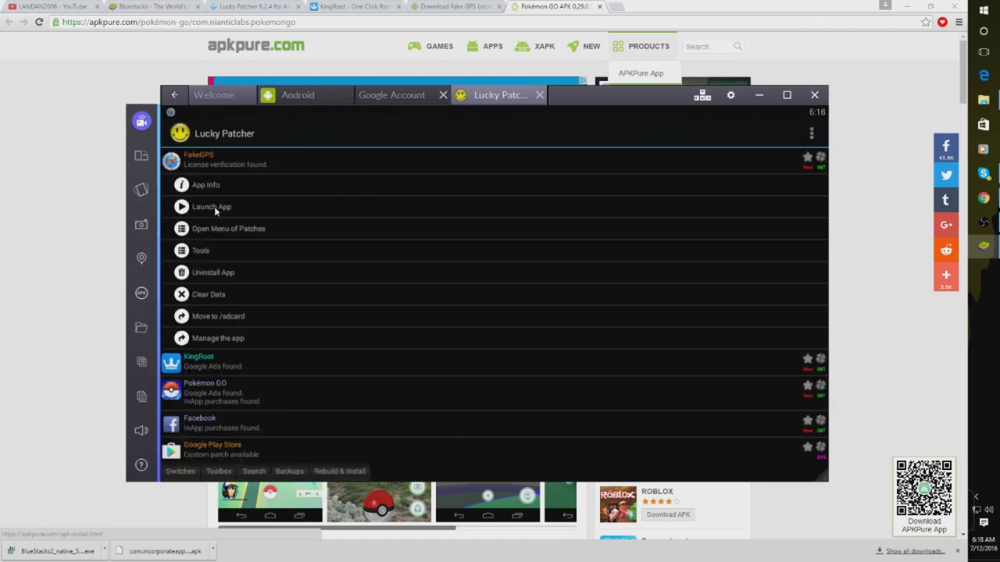
left_click(219, 208)
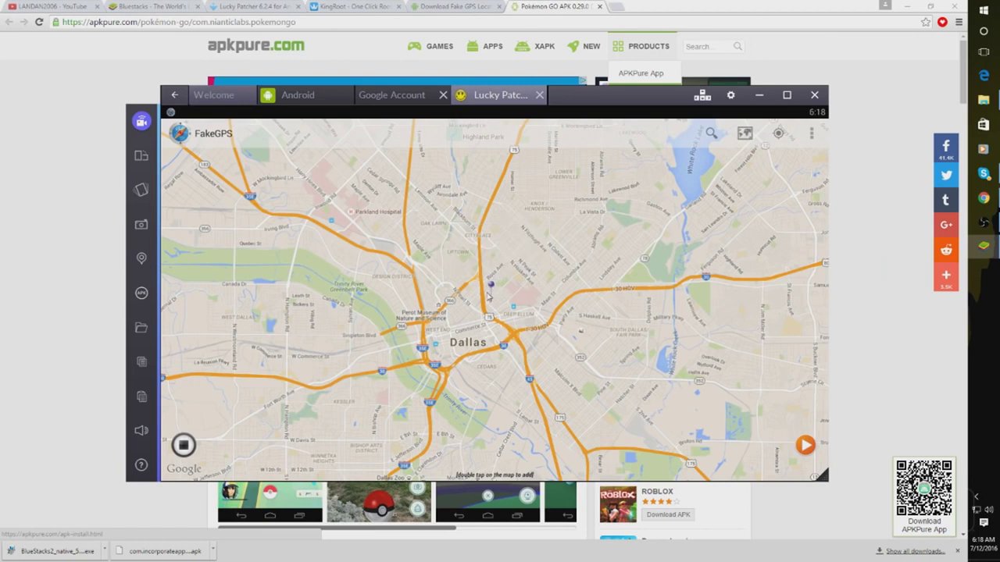
double_click(458, 306)
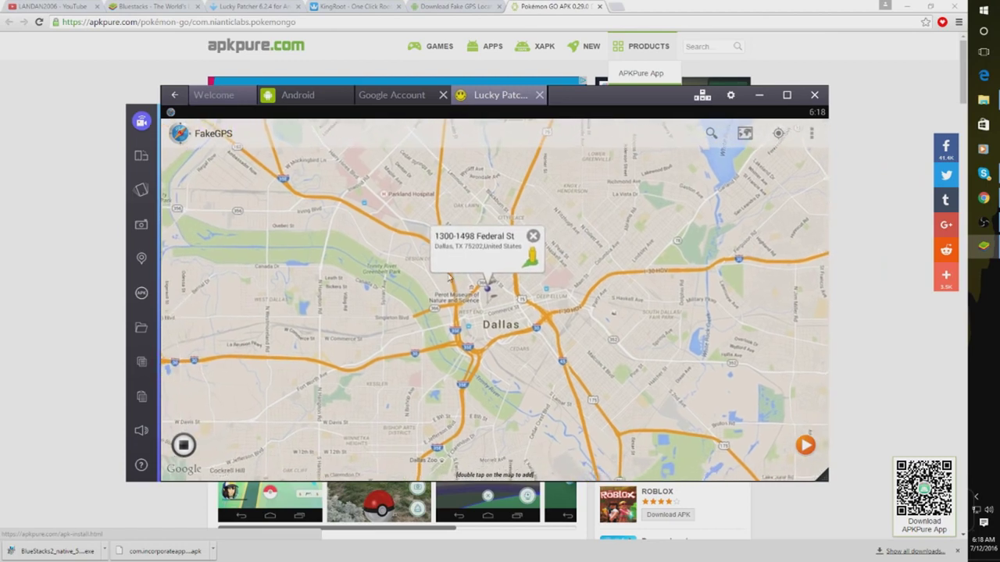
left_click(807, 444)
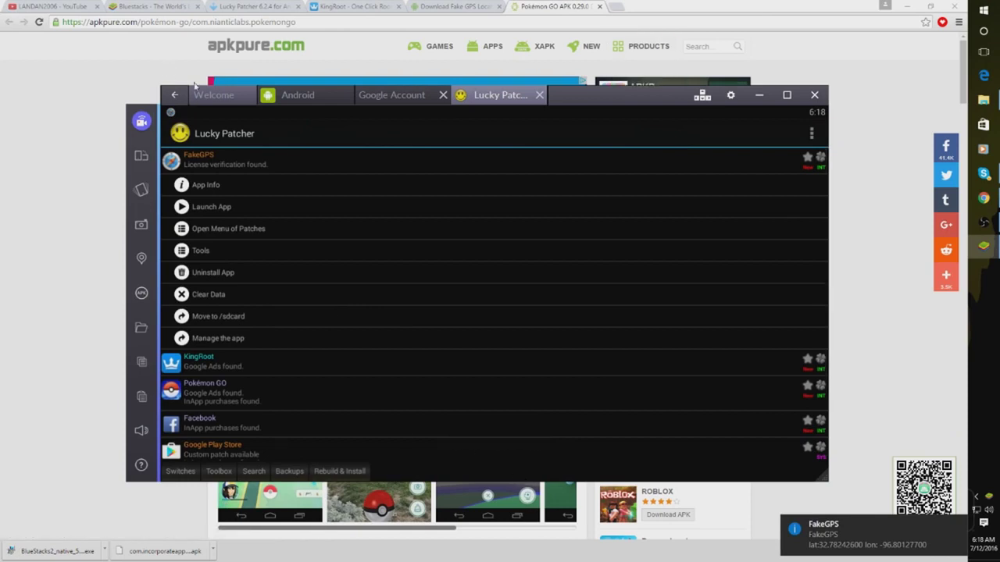
Launch Pokémon GO from the Android home screen and visit the distant gym on the map, dismissing the professor's dialogue.
left_click(324, 95)
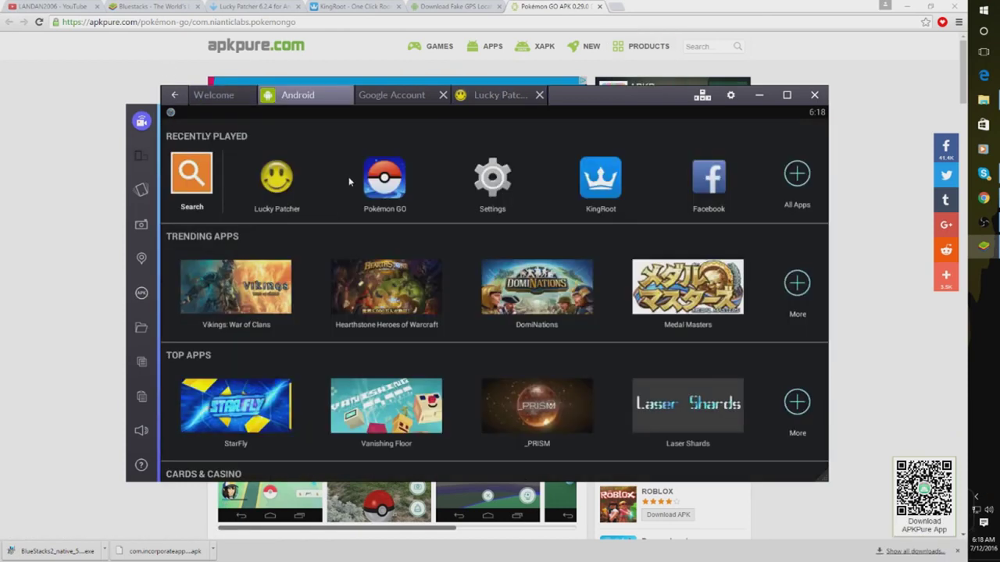
left_click(397, 190)
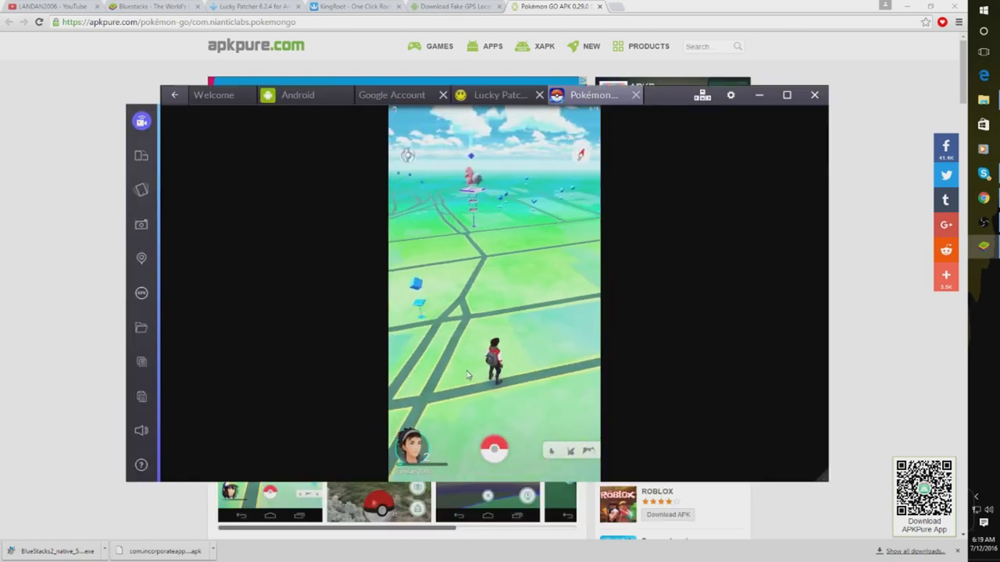
left_click_drag(467, 375, 475, 247)
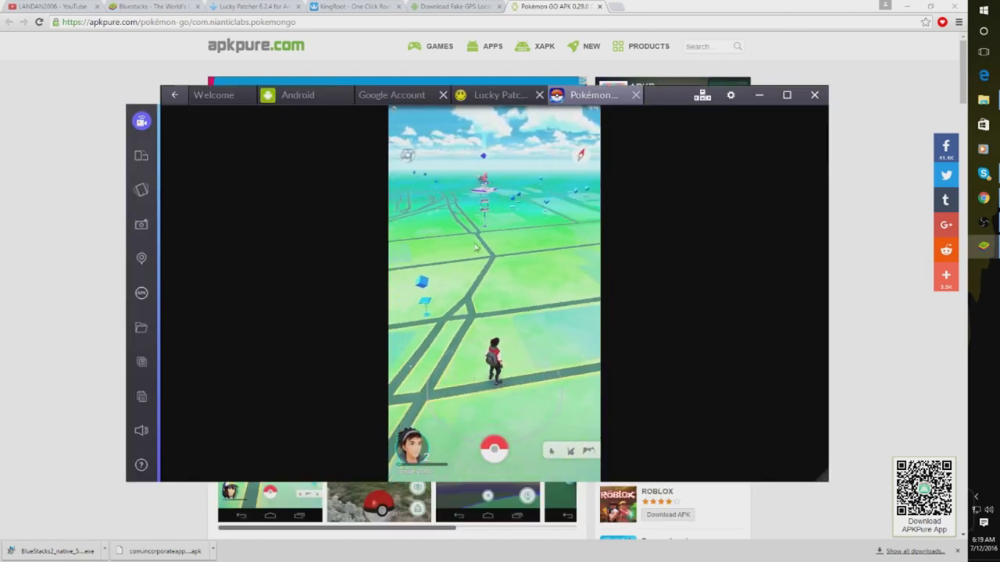
left_click(482, 183)
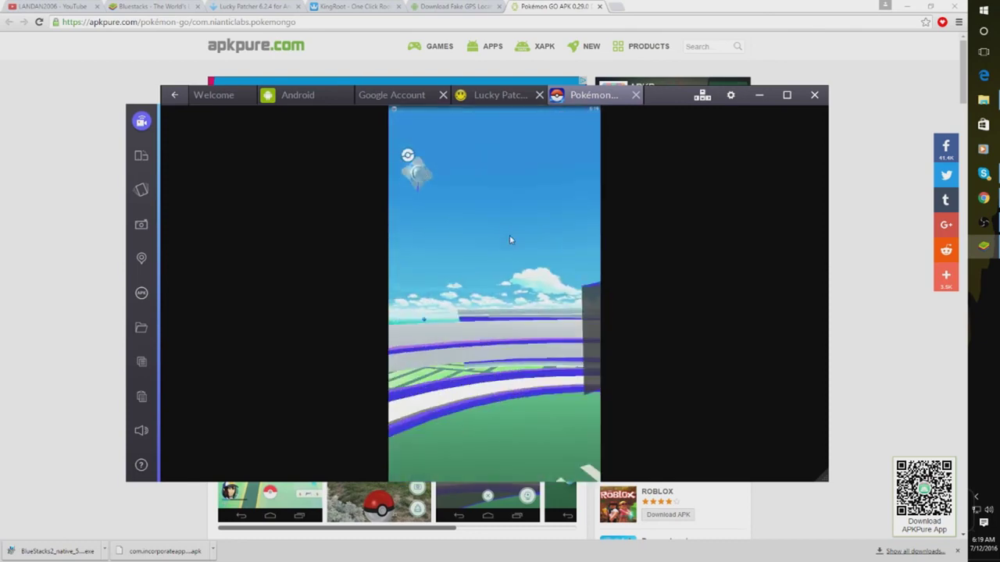
left_click(505, 328)
left_click(504, 327)
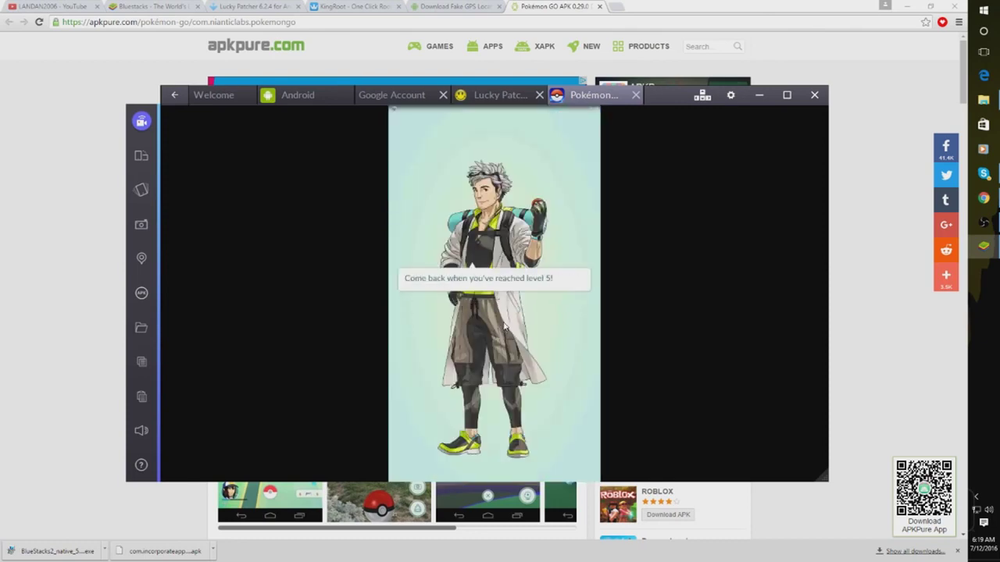
left_click(505, 327)
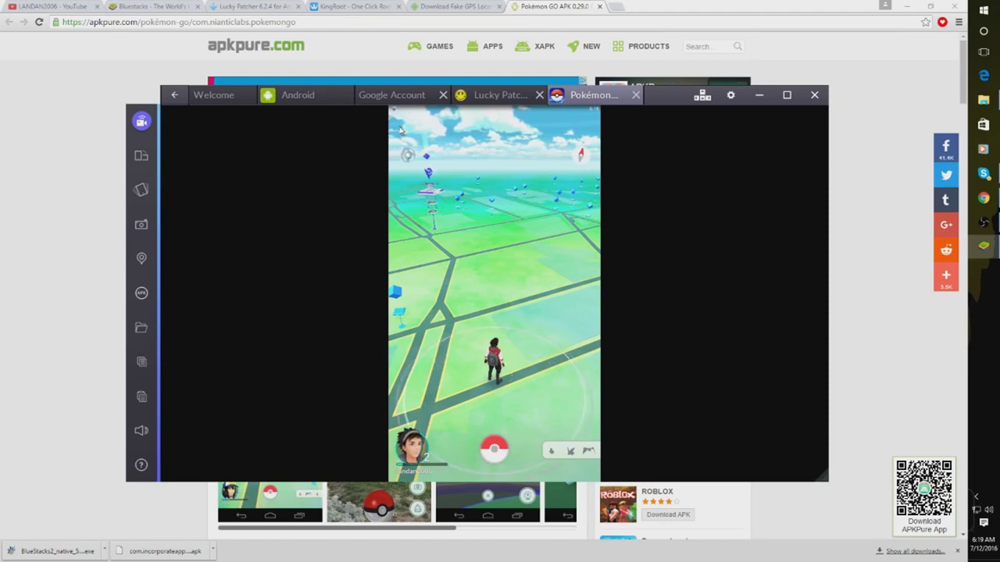
Relocate the running FakeGPS position to Maple Ave, north of downtown Dallas, and view the nearby Pokémon there.
left_click_drag(396, 117, 427, 168)
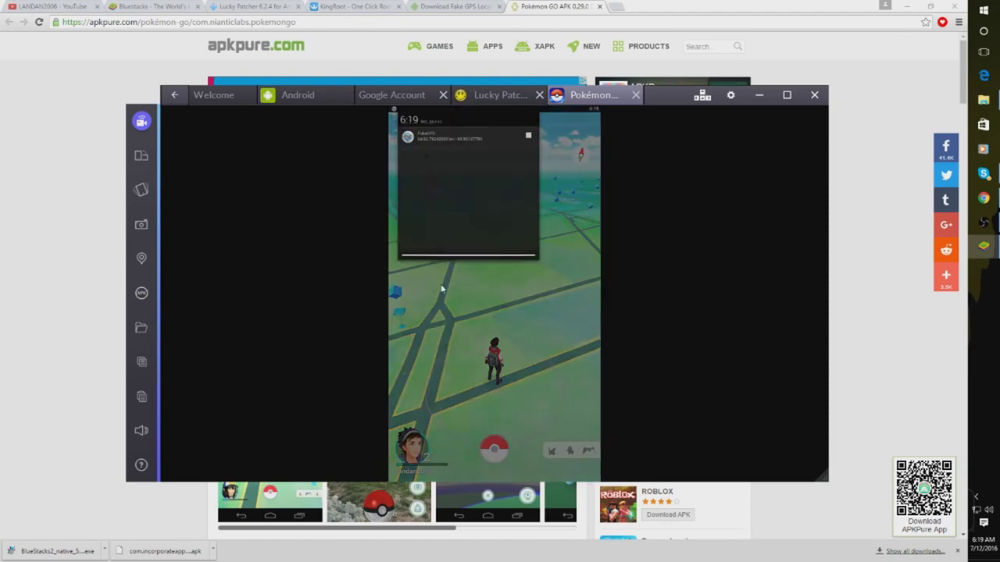
left_click(427, 136)
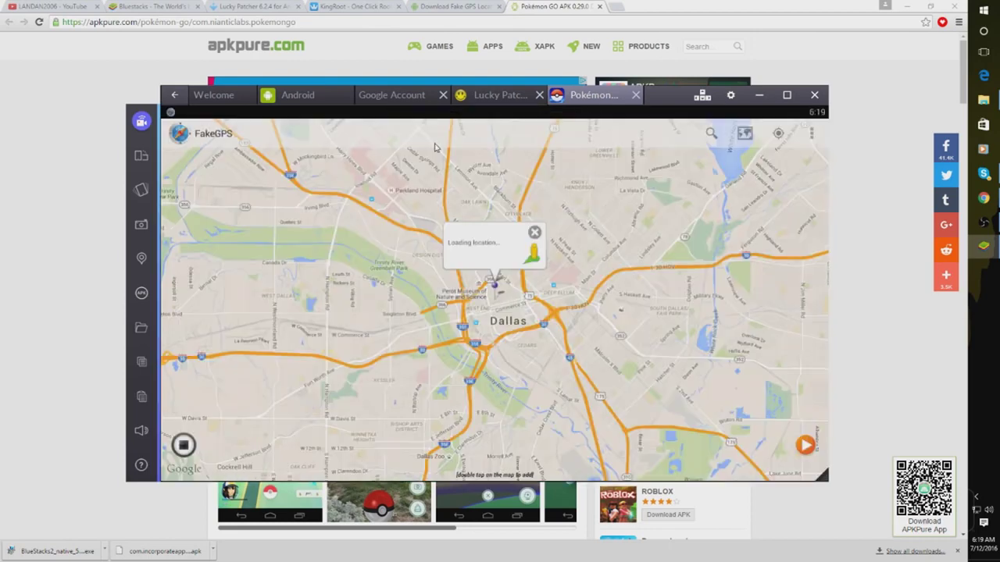
left_click(495, 291)
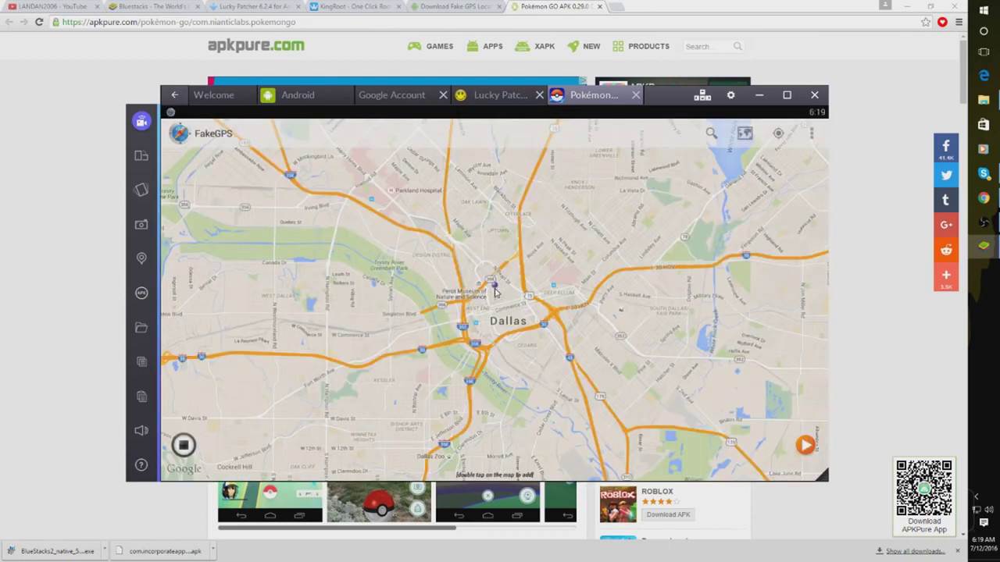
left_click_drag(495, 291, 489, 242)
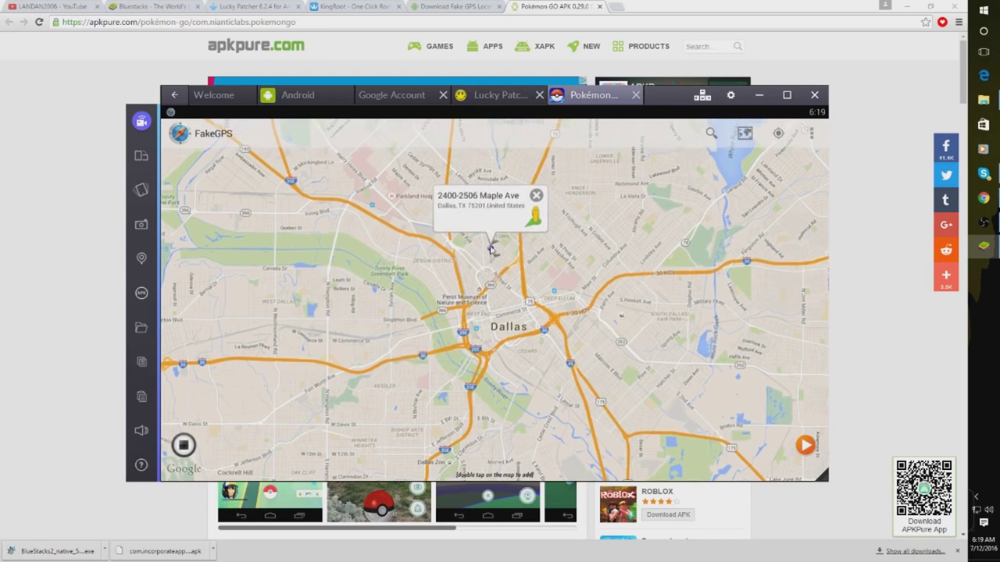
left_click(803, 447)
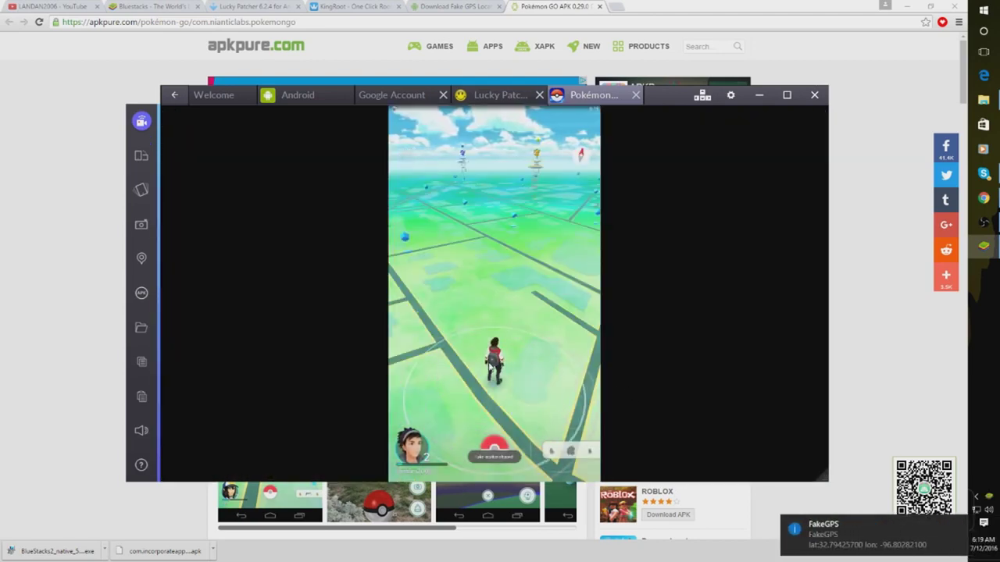
left_click(571, 453)
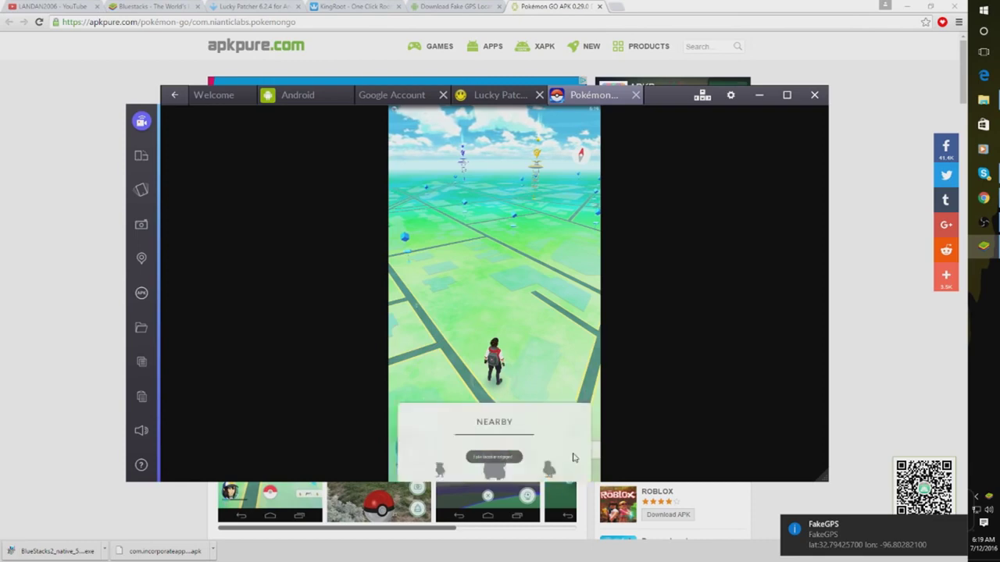